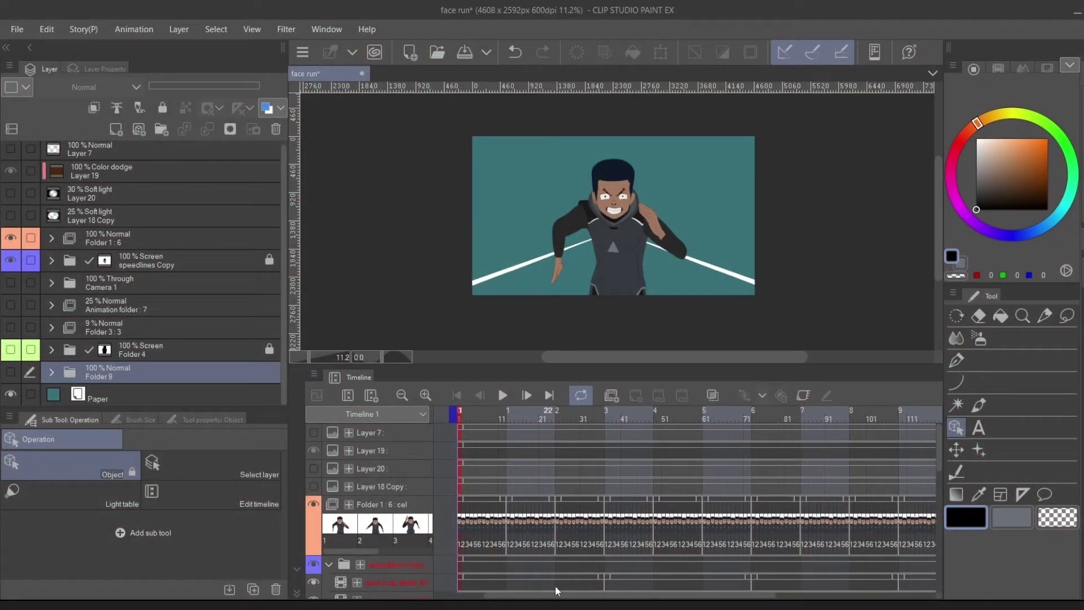
- Preview the animation by jumping to around frame 37 and then to the end
{"action": "left_click_drag", "start_coordinate": [565, 596], "coordinate": [928, 425]}
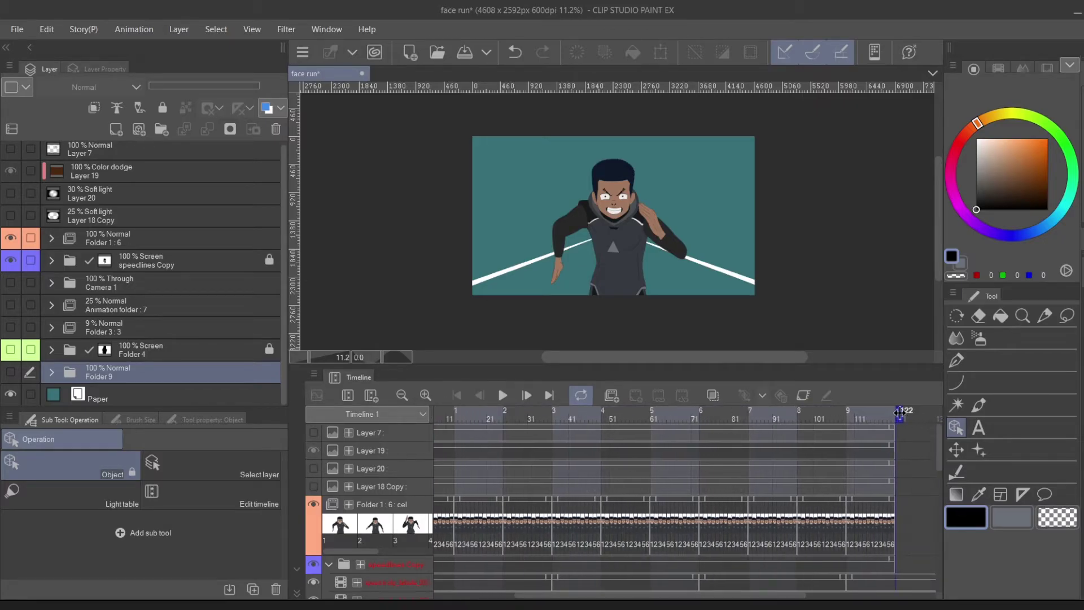
{"action": "left_click", "coordinate": [554, 412]}
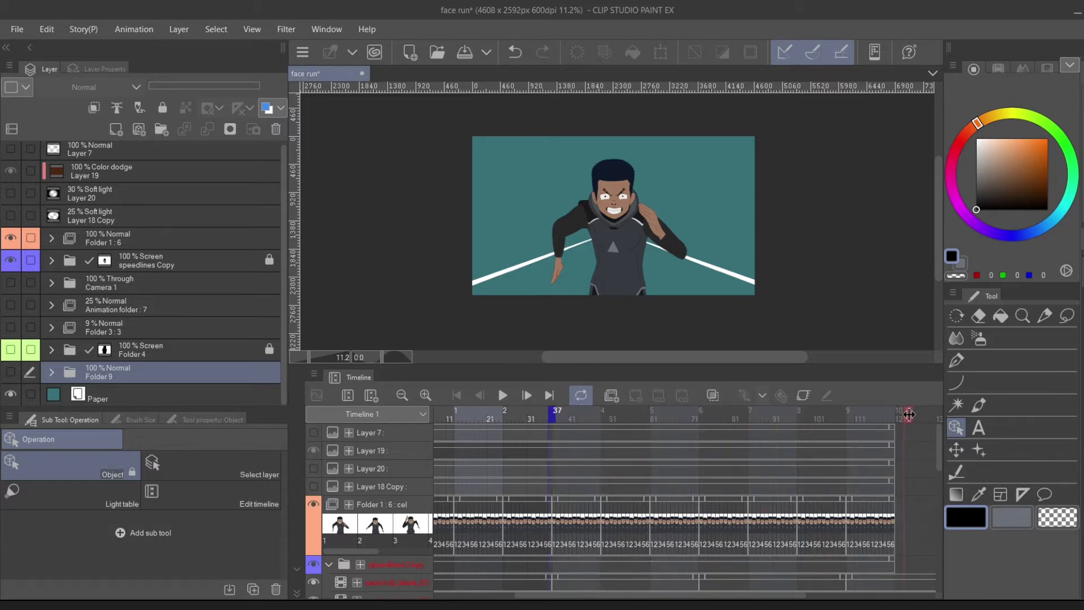
{"action": "left_click", "coordinate": [902, 414]}
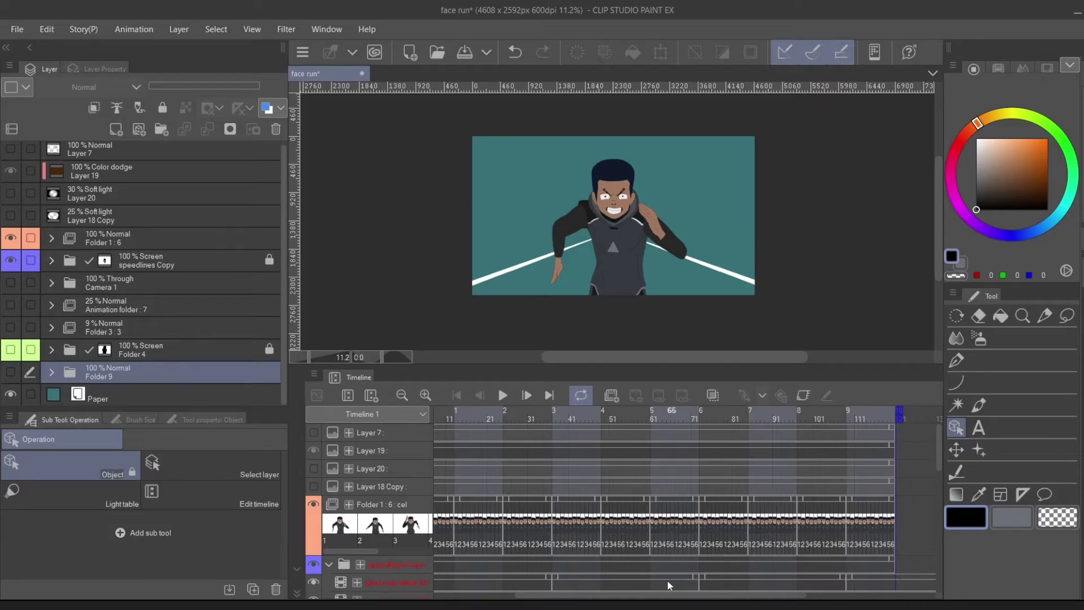
{"action": "left_click_drag", "start_coordinate": [649, 598], "coordinate": [570, 597]}
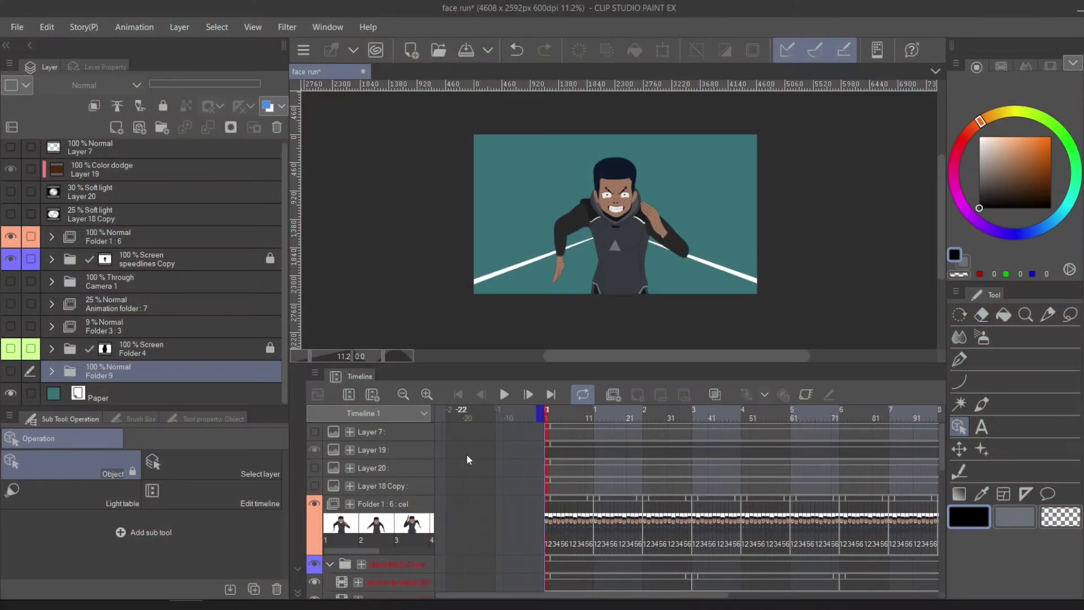
- Add a 2D camera folder, Camera 2, and place it just below Layer 7
{"action": "left_click", "coordinate": [139, 26]}
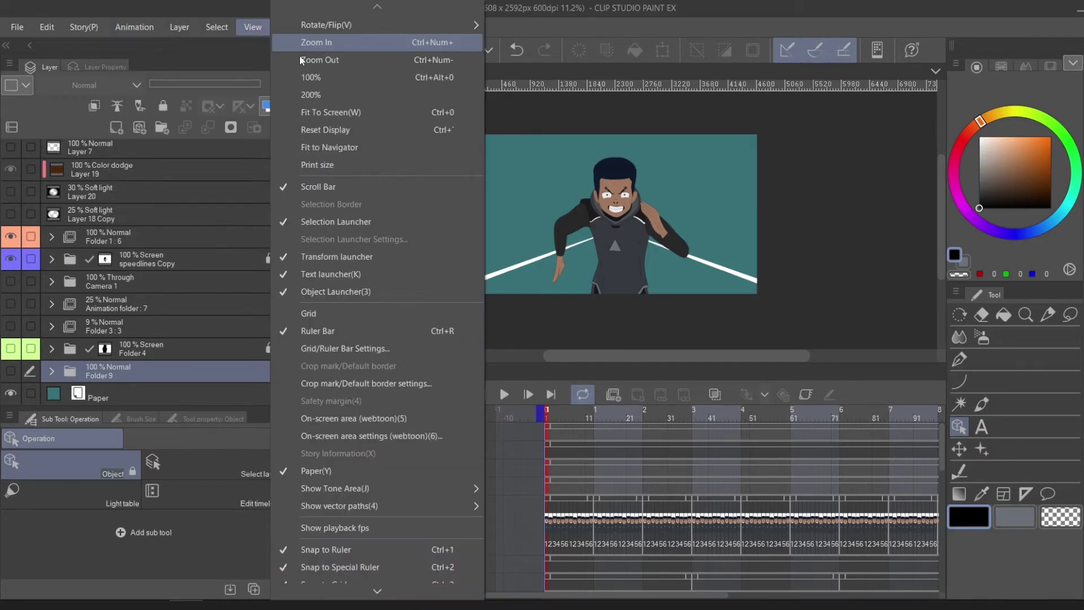
{"action": "mouse_move", "coordinate": [176, 46]}
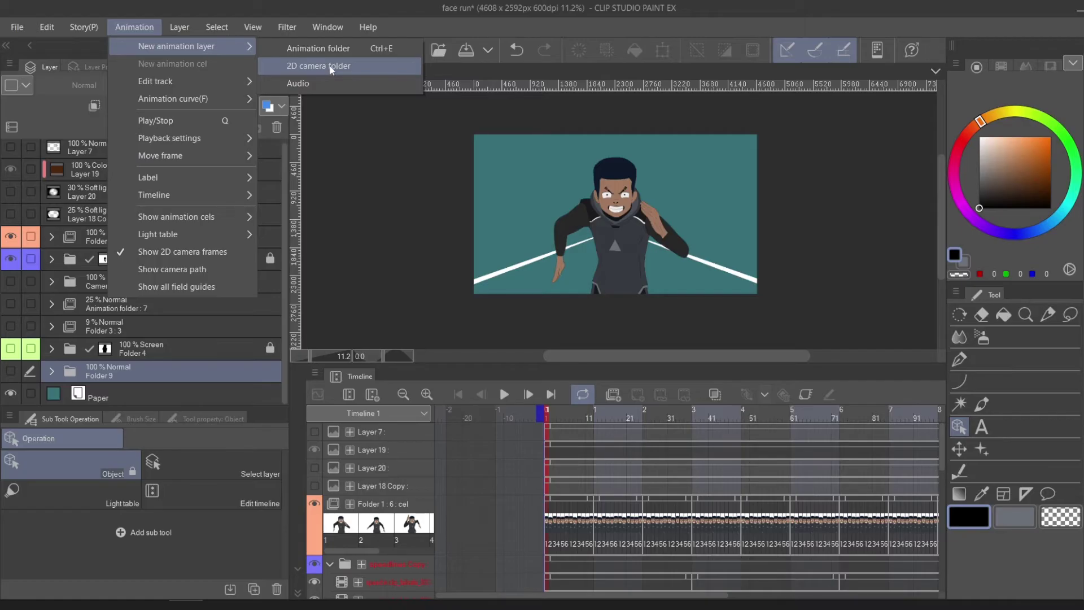
{"action": "left_click", "coordinate": [332, 67]}
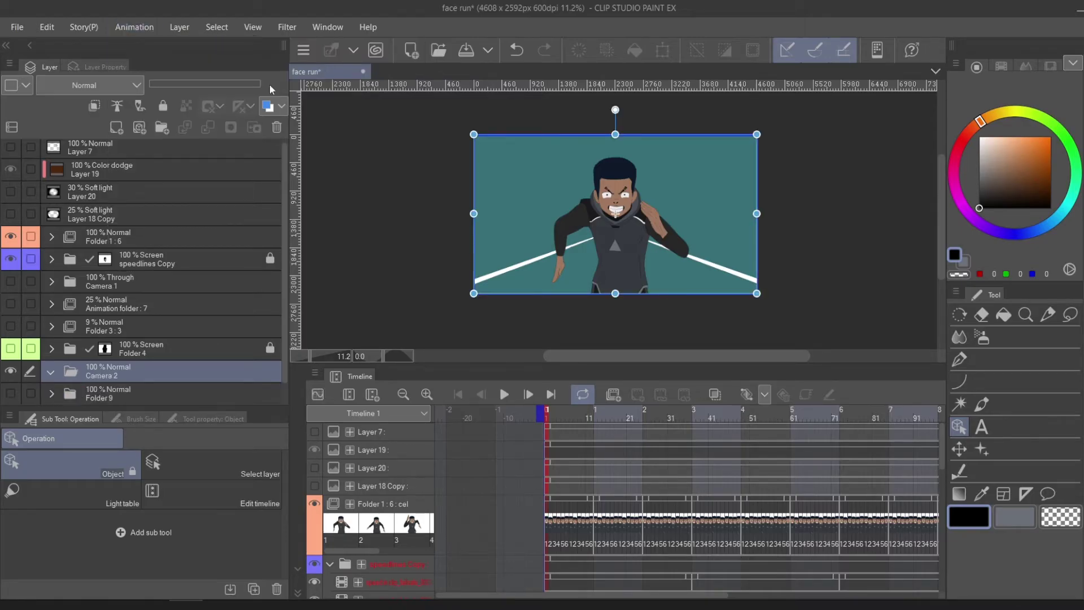
{"action": "left_click_drag", "start_coordinate": [93, 375], "coordinate": [117, 164]}
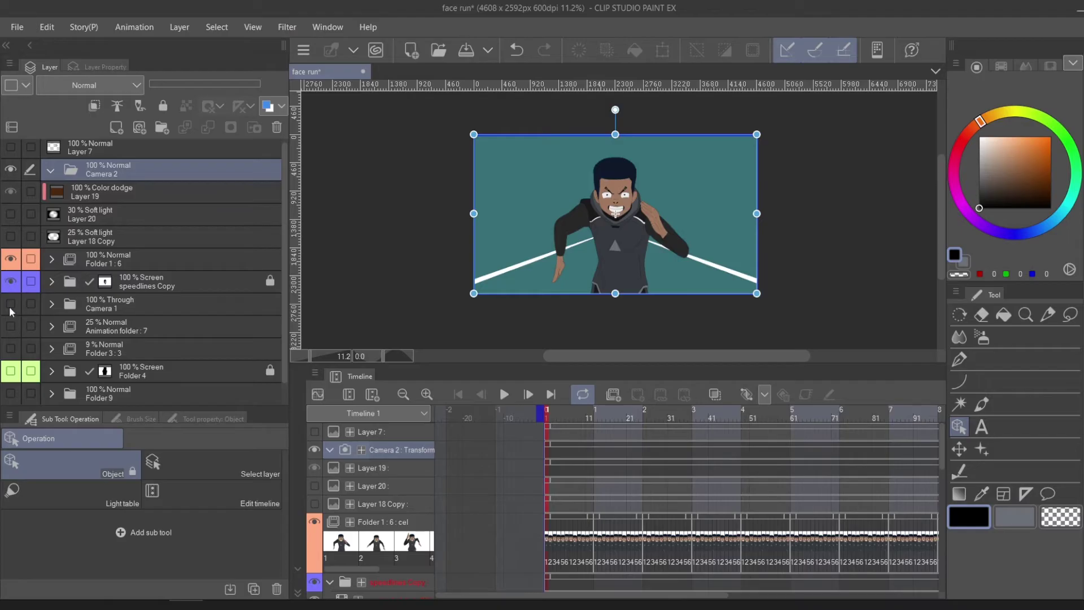
- Move Layer 19 through speedlines Copy into the Camera 2 folder
{"action": "left_click", "coordinate": [133, 282]}
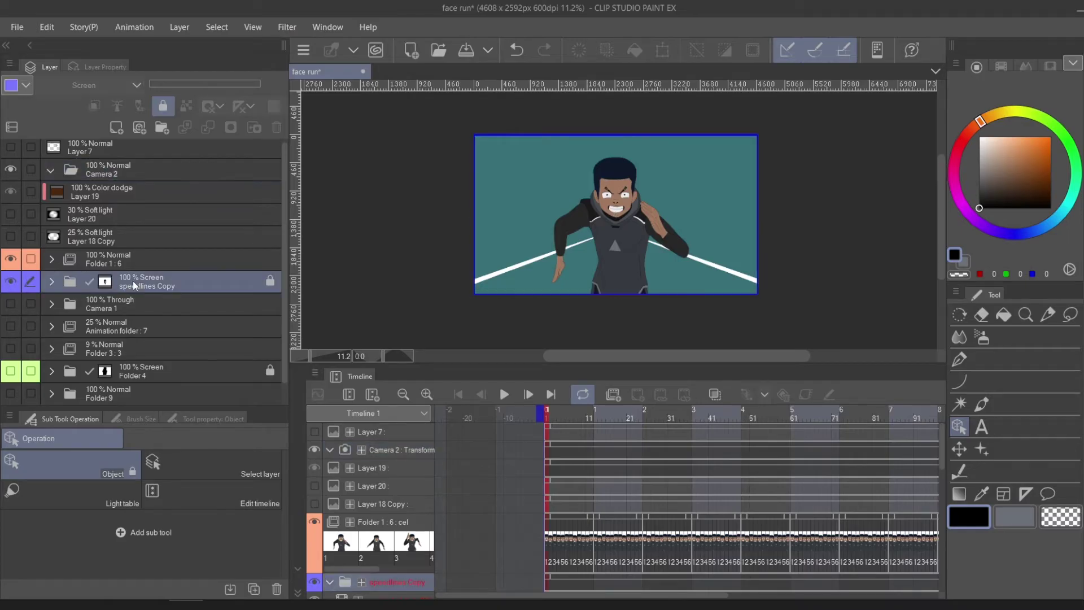
{"action": "left_click", "coordinate": [111, 195], "text": "shift"}
{"action": "left_click_drag", "start_coordinate": [109, 195], "coordinate": [120, 174]}
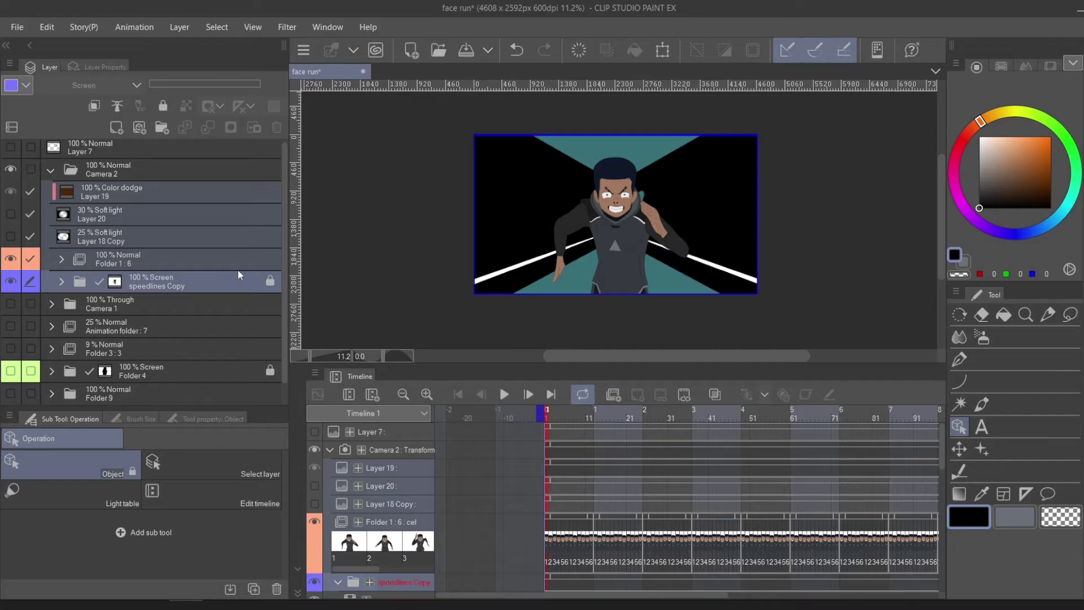
- Change the Camera 2 folder's blending mode from Normal to Through
{"action": "left_click", "coordinate": [120, 167]}
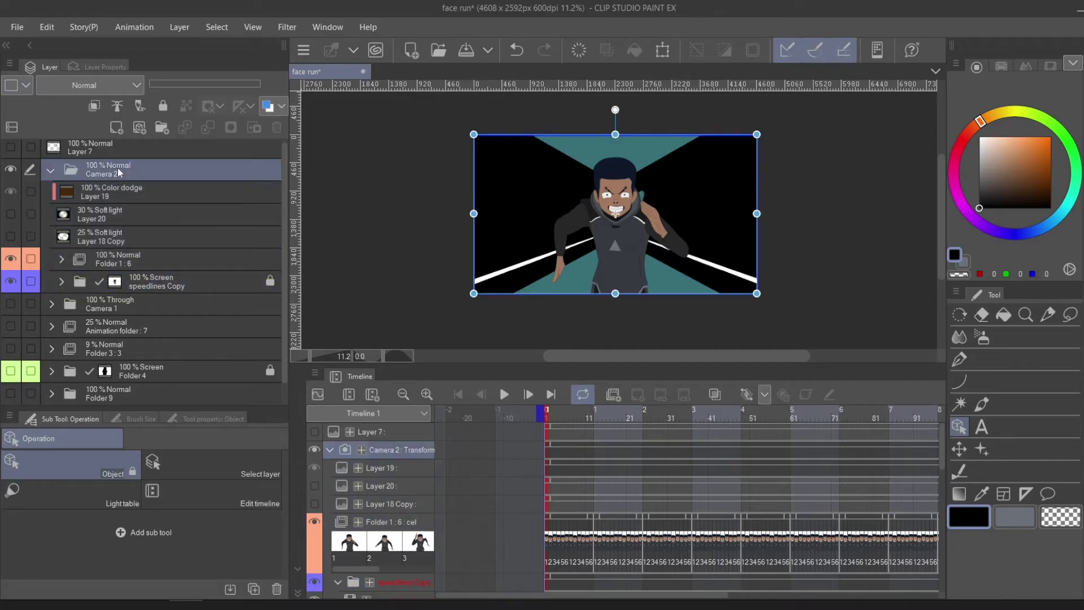
{"action": "left_click", "coordinate": [112, 83]}
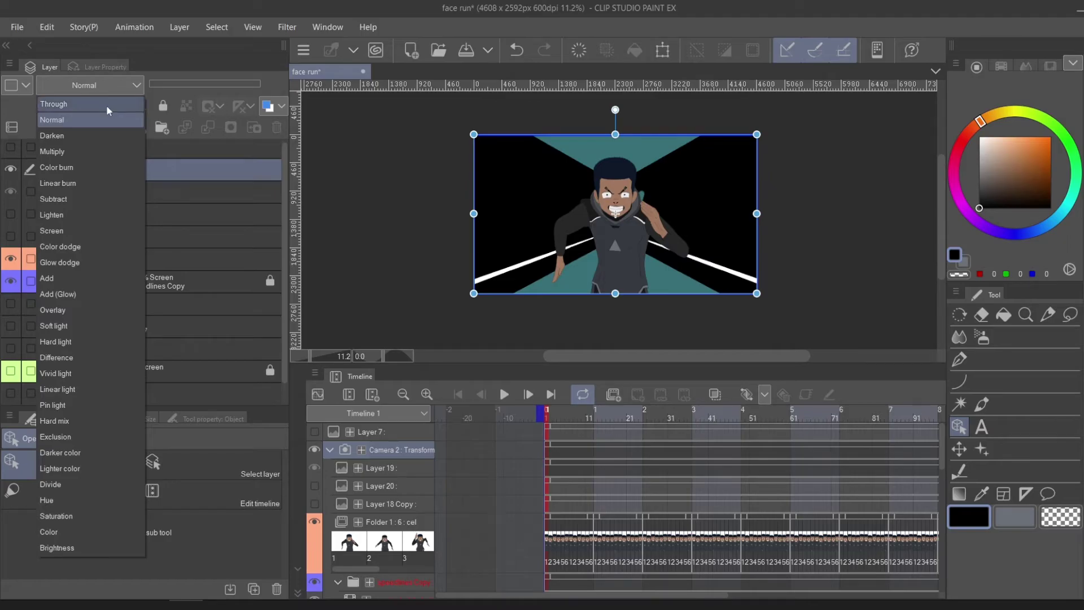
{"action": "left_click", "coordinate": [106, 104]}
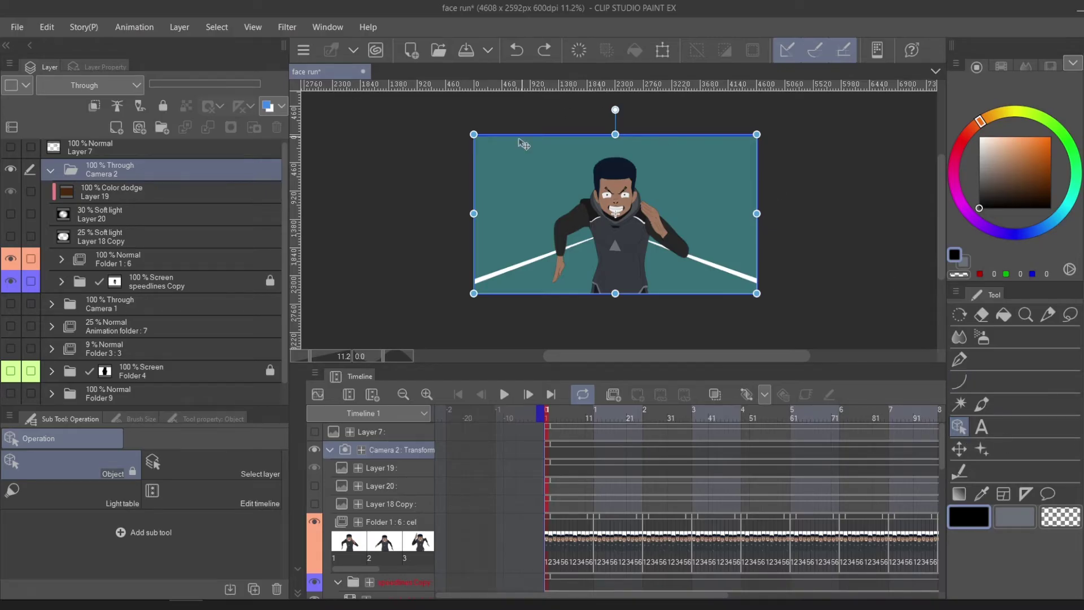
- Shrink the Camera 2 frame around the runner to key frame 1, then zoom the timeline
{"action": "left_click_drag", "start_coordinate": [472, 133], "coordinate": [495, 147]}
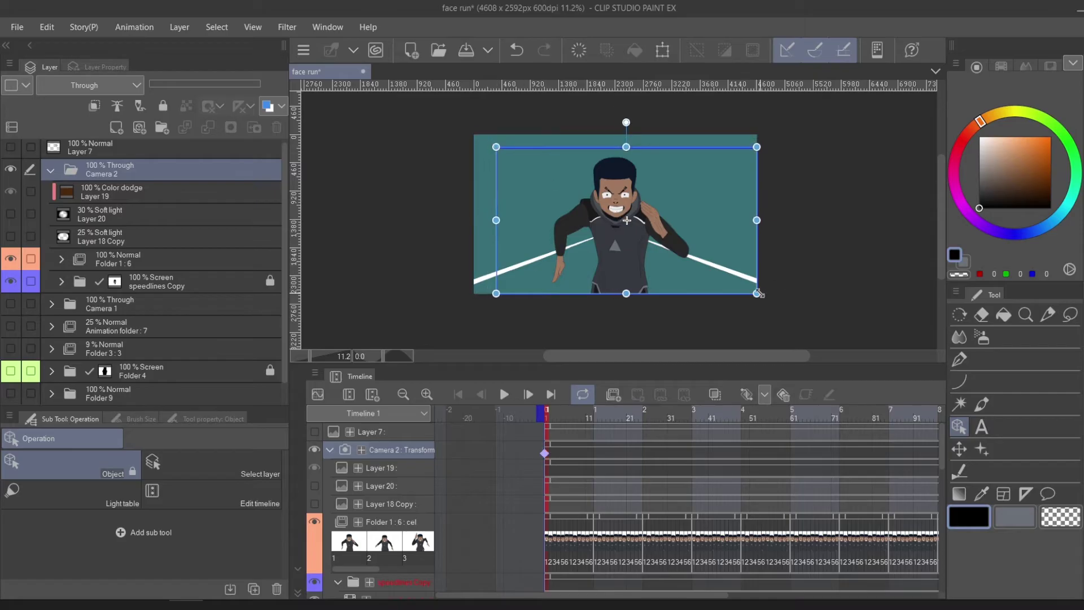
{"action": "left_click_drag", "start_coordinate": [757, 293], "coordinate": [691, 258]}
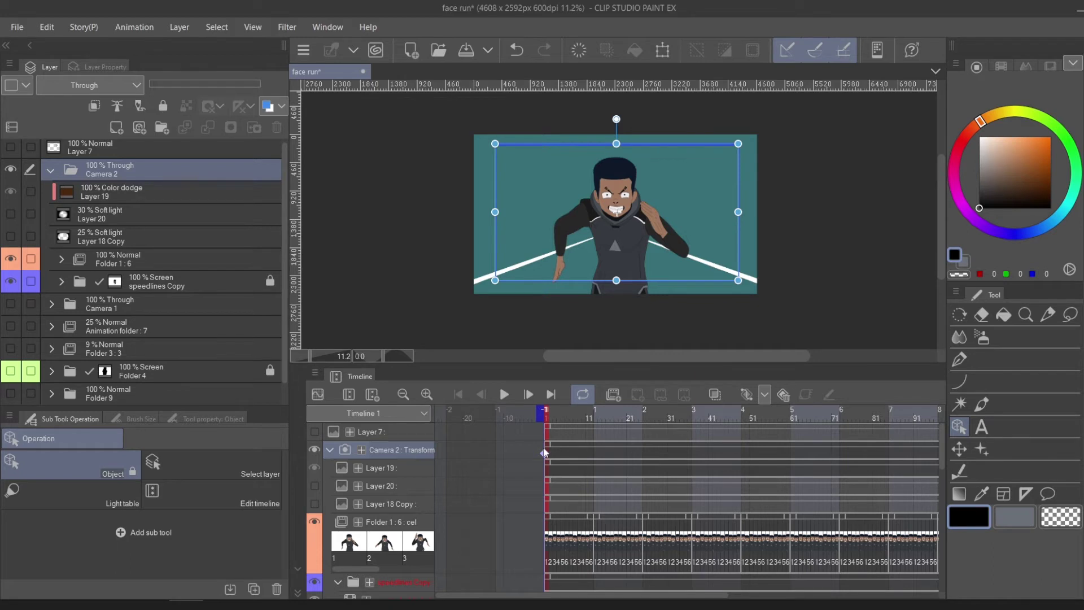
{"action": "left_click_drag", "start_coordinate": [544, 452], "coordinate": [572, 443]}
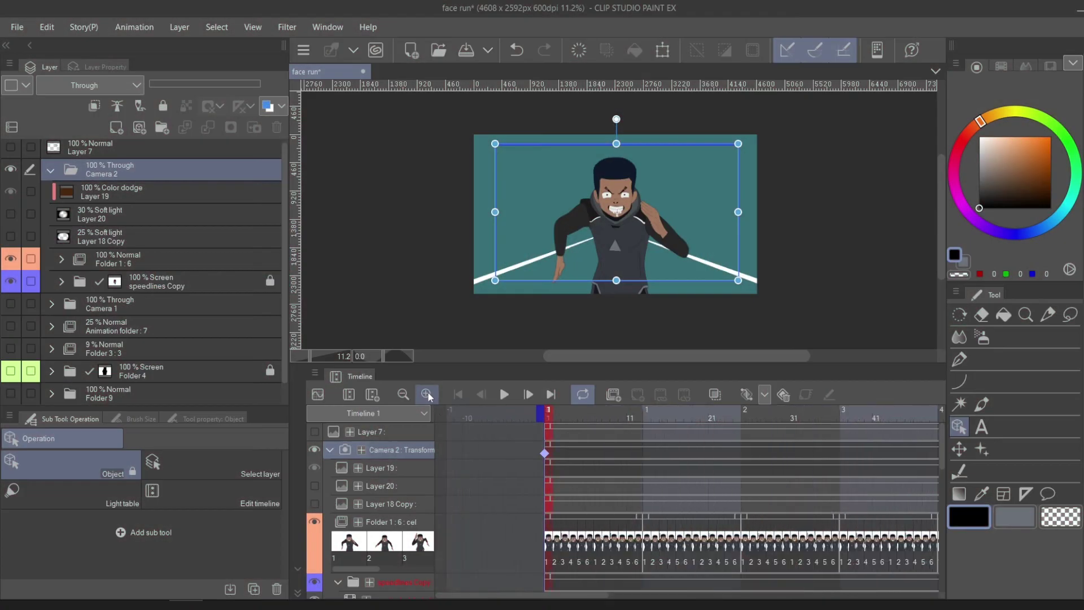
{"action": "left_click", "coordinate": [427, 395]}
- Widen the Camera 2 frame toward the lower right at frame 11 to set a keyframe
{"action": "left_click", "coordinate": [427, 395]}
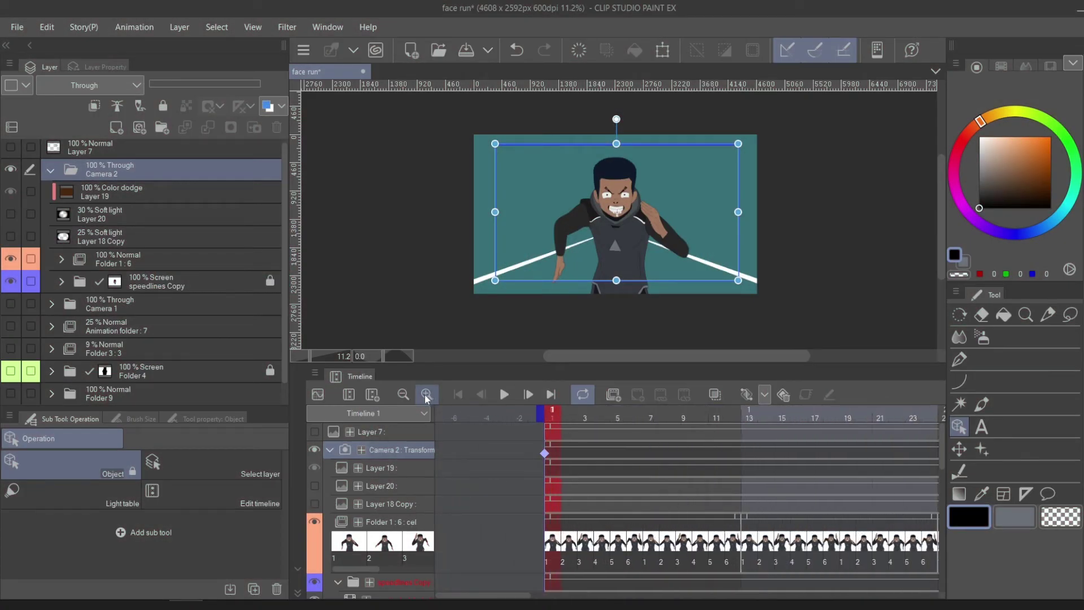
{"action": "left_click", "coordinate": [715, 455]}
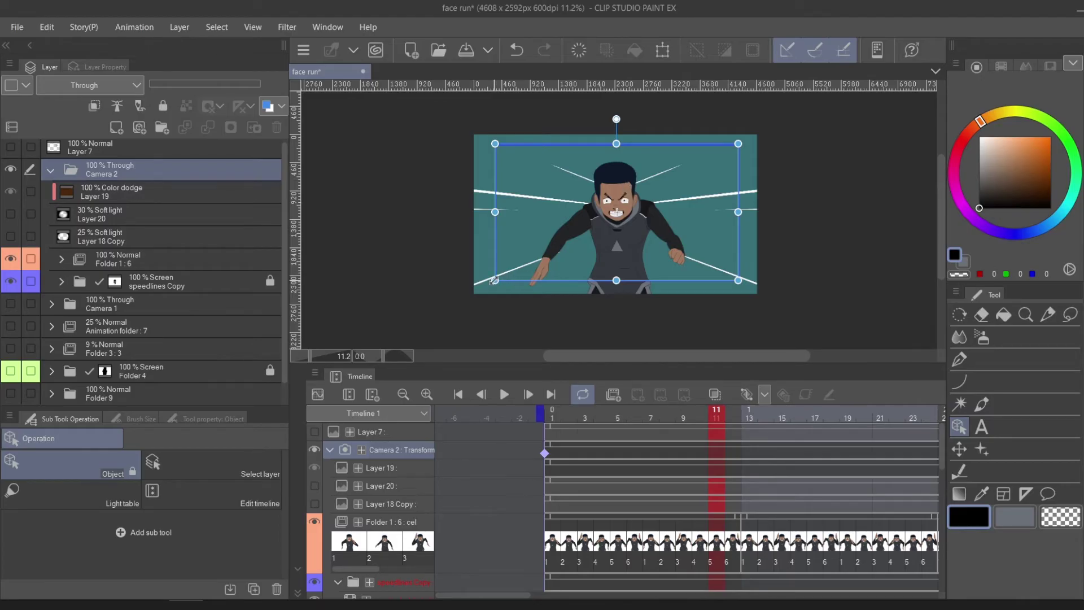
{"action": "left_click_drag", "start_coordinate": [491, 281], "coordinate": [486, 285]}
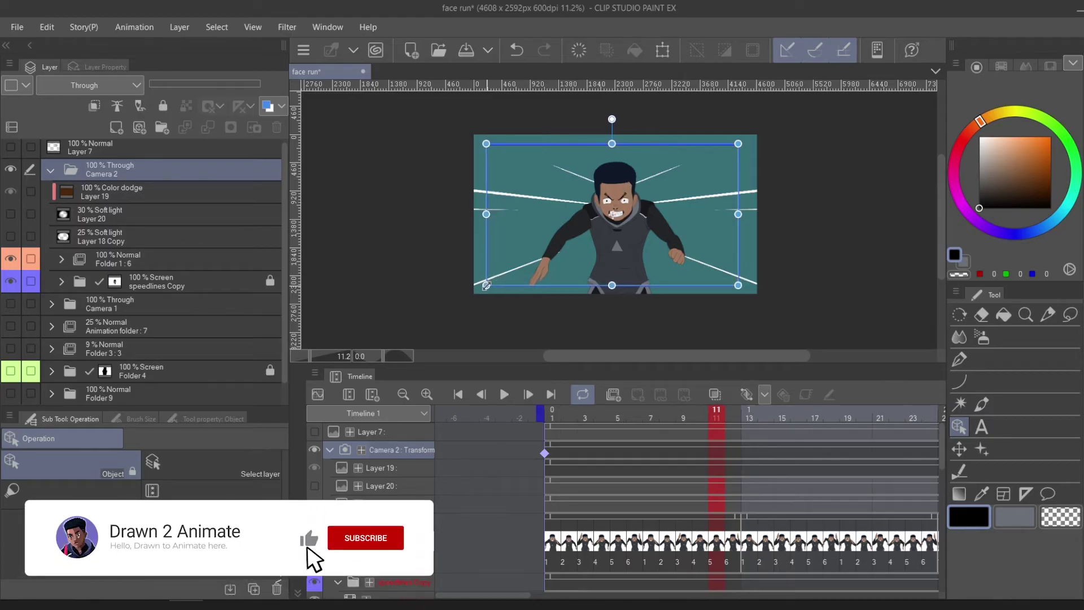
{"action": "left_click_drag", "start_coordinate": [738, 285], "coordinate": [741, 288]}
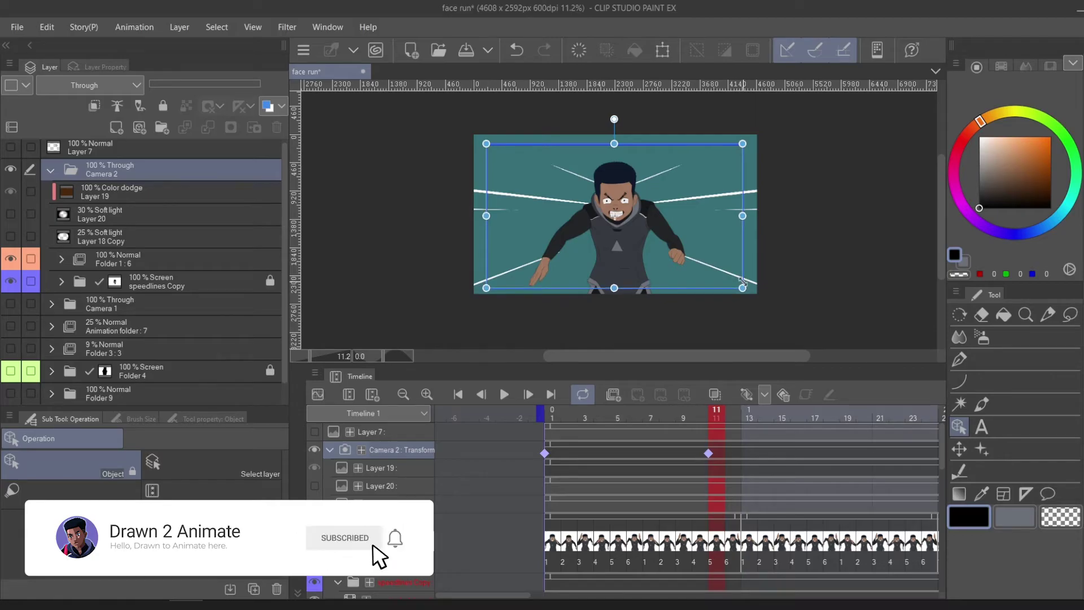
{"action": "left_click_drag", "start_coordinate": [634, 220], "coordinate": [636, 229]}
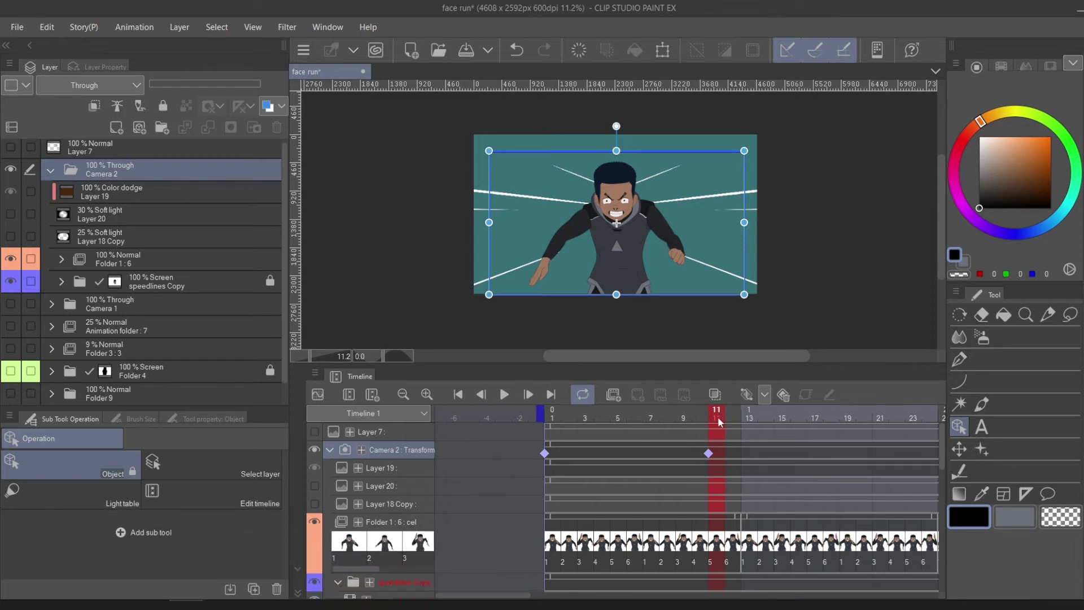
- Tighten and raise the camera frame on the character, keying frame 15
{"action": "left_click_drag", "start_coordinate": [719, 419], "coordinate": [782, 420]}
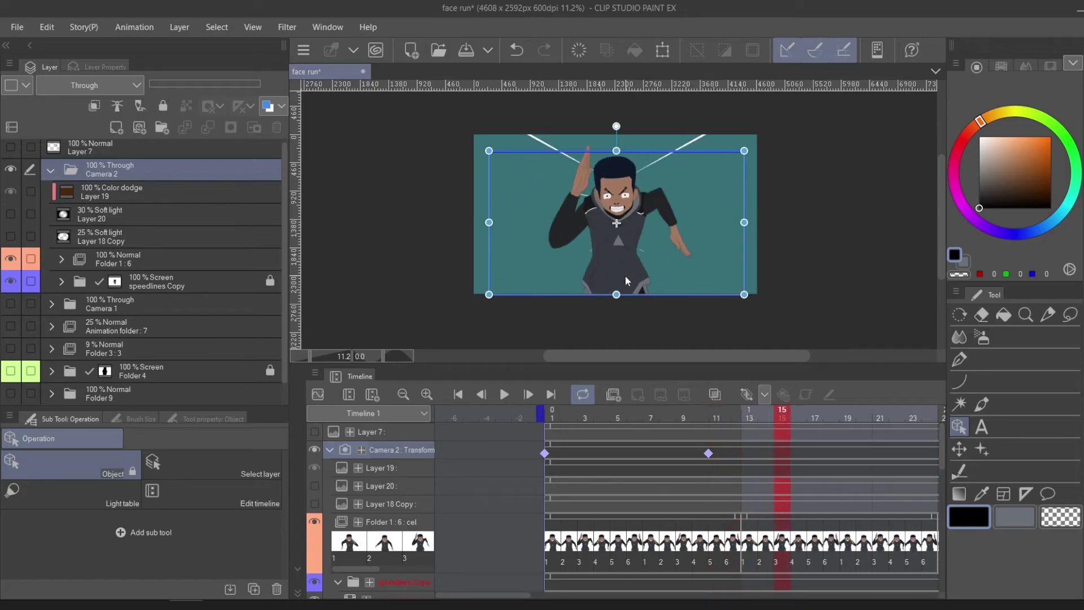
{"action": "left_click_drag", "start_coordinate": [617, 294], "coordinate": [619, 274]}
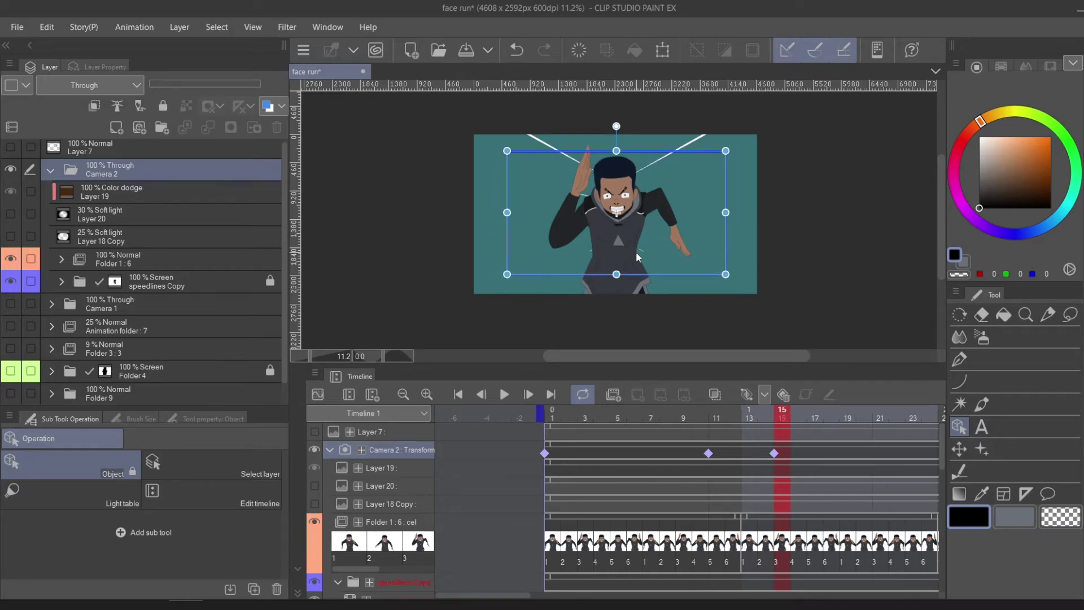
{"action": "left_click_drag", "start_coordinate": [636, 252], "coordinate": [632, 240]}
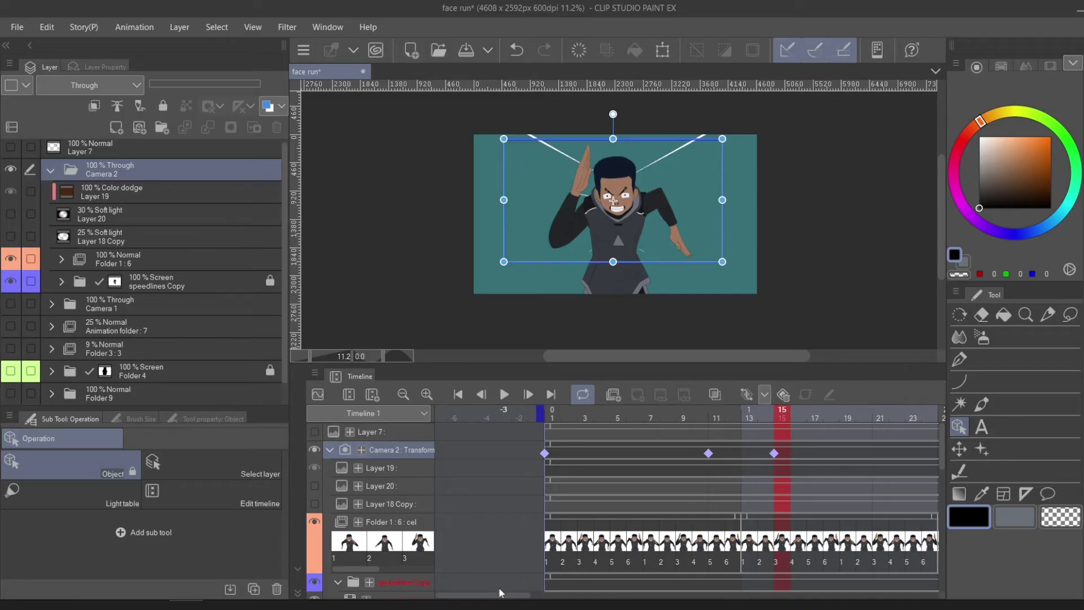
- At frame 22, shift the camera framing down and right and enlarge it slightly
{"action": "left_click_drag", "start_coordinate": [505, 597], "coordinate": [541, 597]}
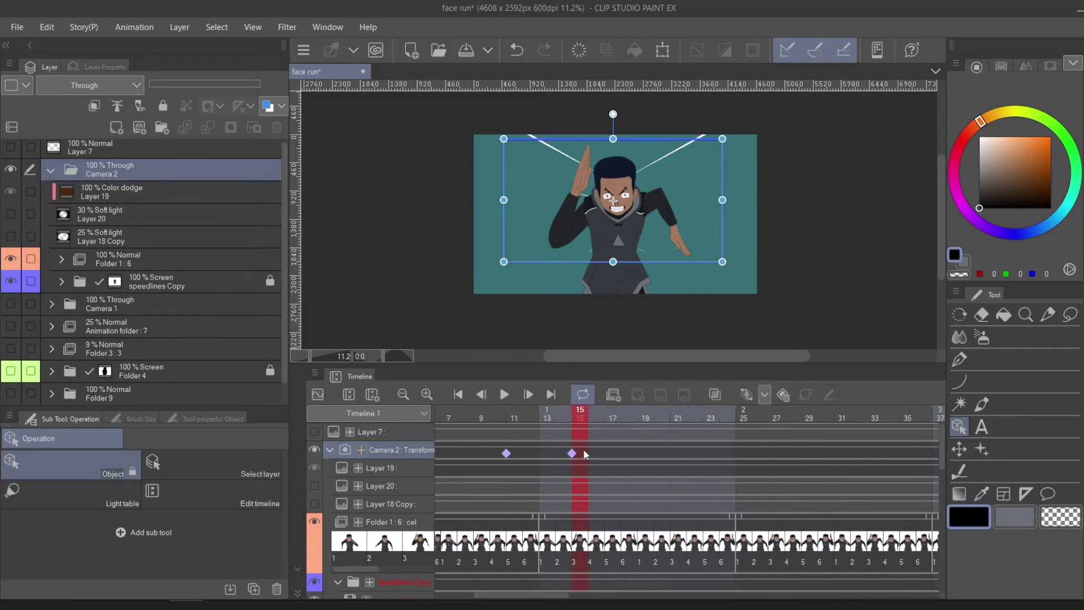
{"action": "left_click", "coordinate": [597, 450]}
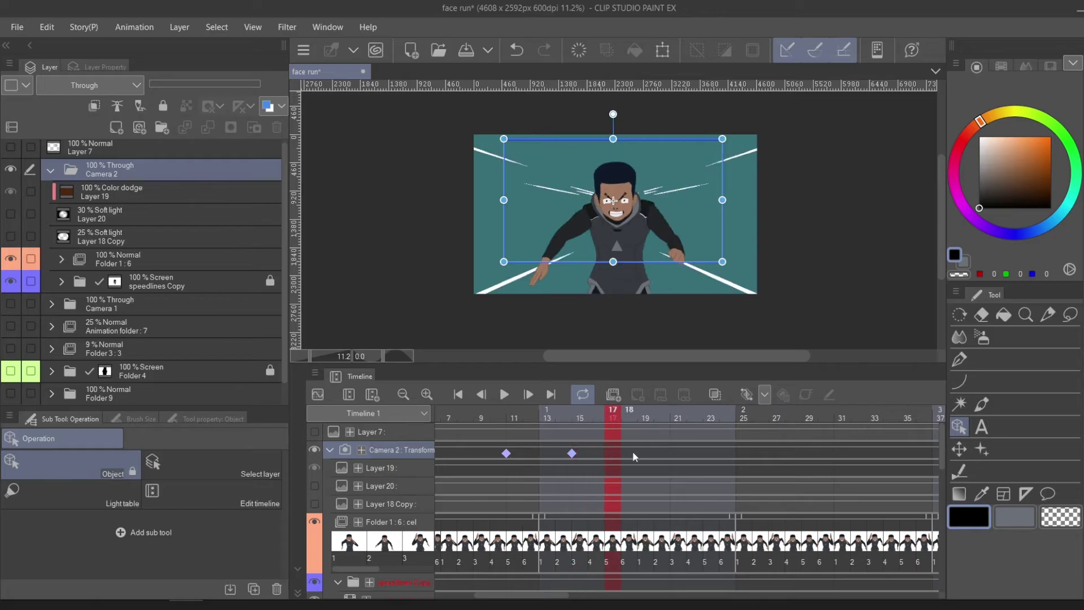
{"action": "left_click", "coordinate": [633, 450]}
{"action": "left_click", "coordinate": [659, 452]}
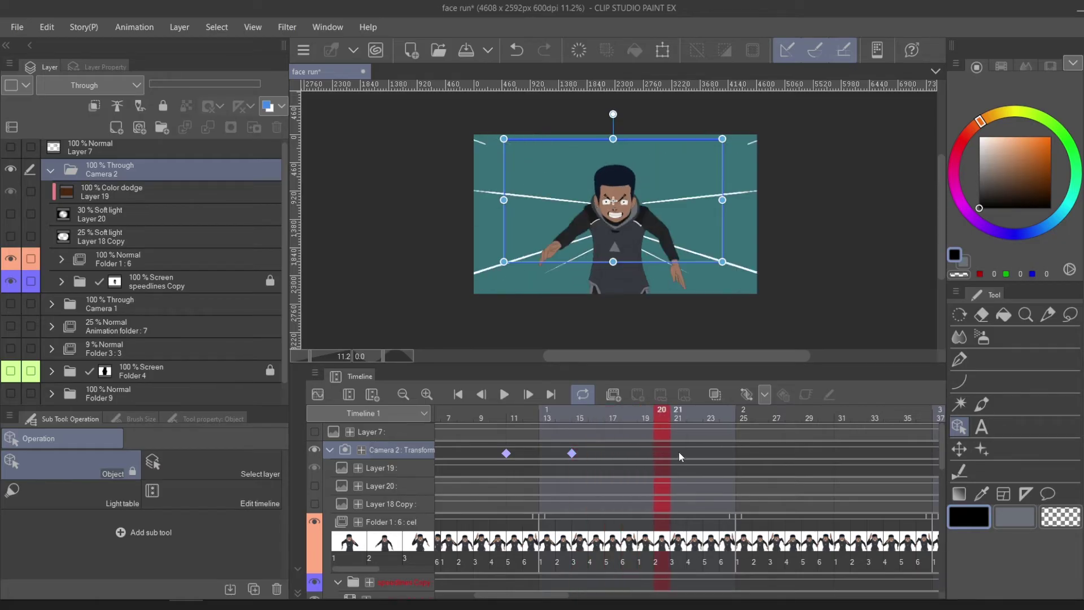
{"action": "left_click", "coordinate": [678, 452]}
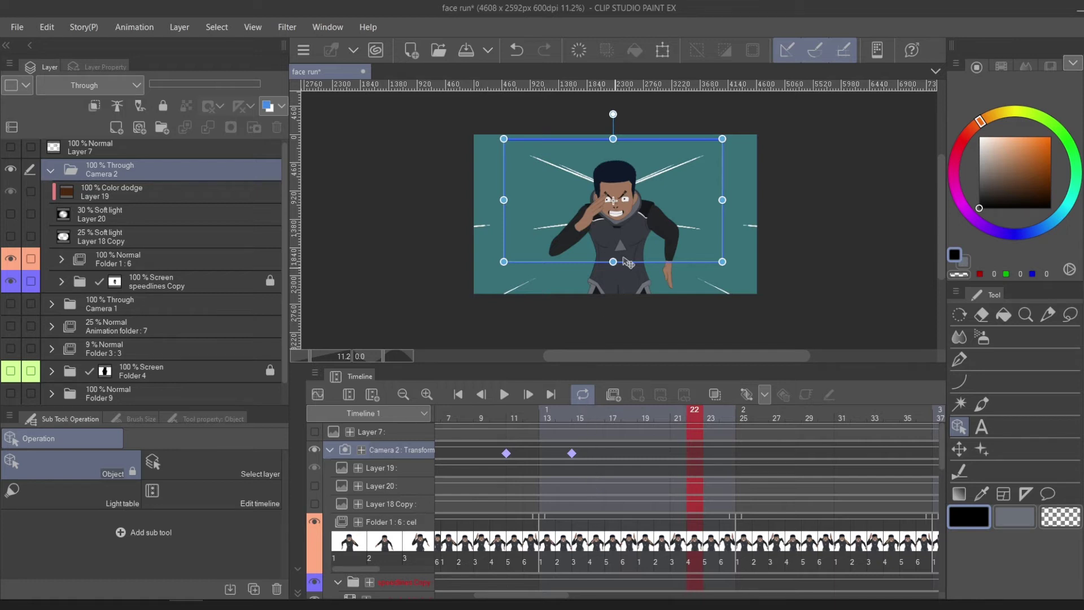
{"action": "left_click_drag", "start_coordinate": [629, 228], "coordinate": [632, 245]}
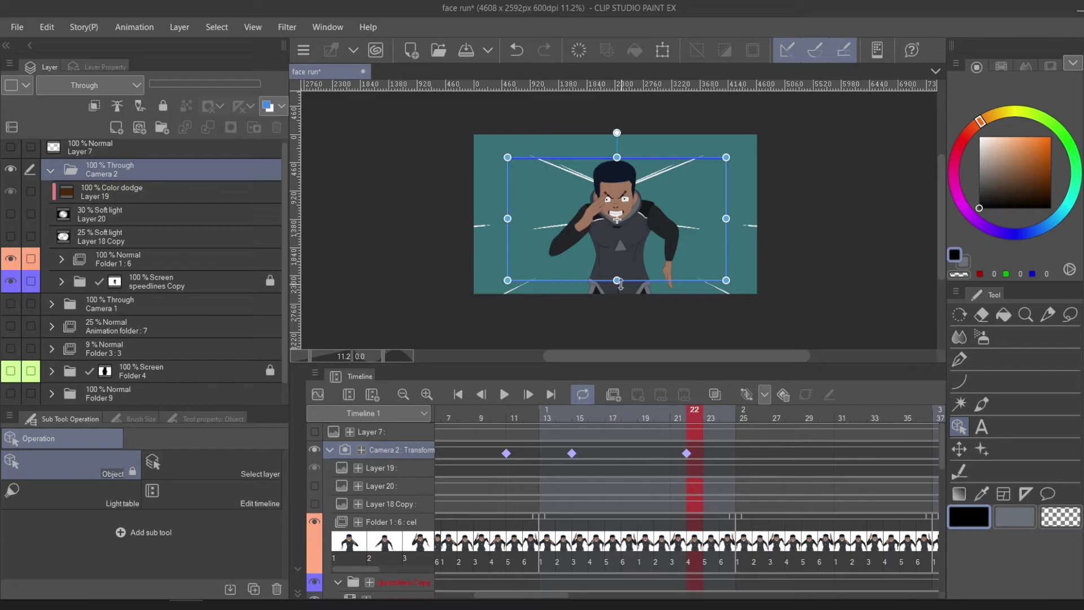
{"action": "left_click_drag", "start_coordinate": [619, 284], "coordinate": [619, 287]}
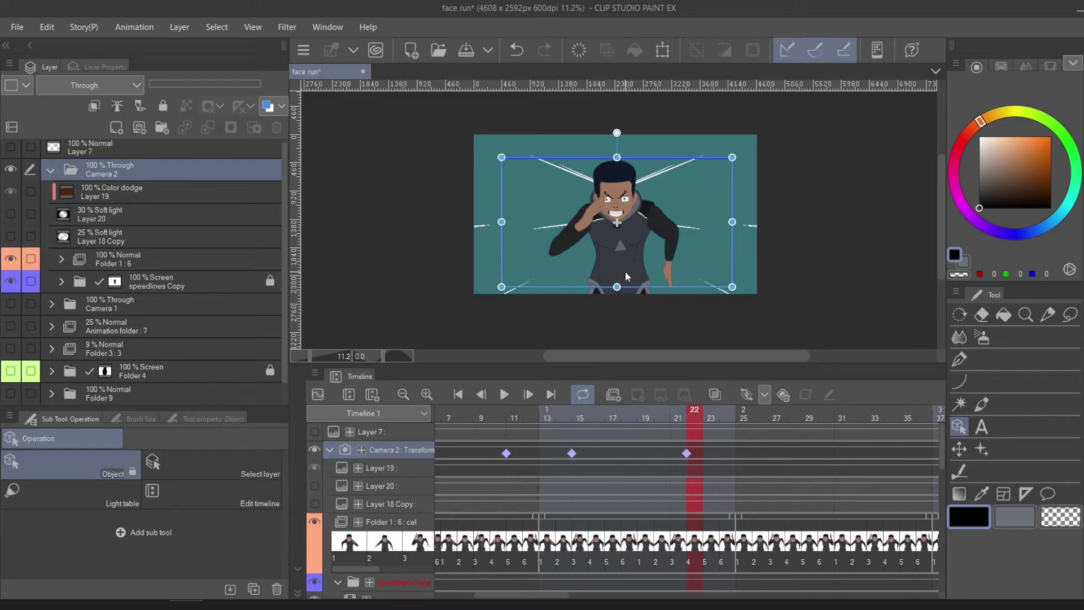
{"action": "left_click_drag", "start_coordinate": [626, 272], "coordinate": [624, 268]}
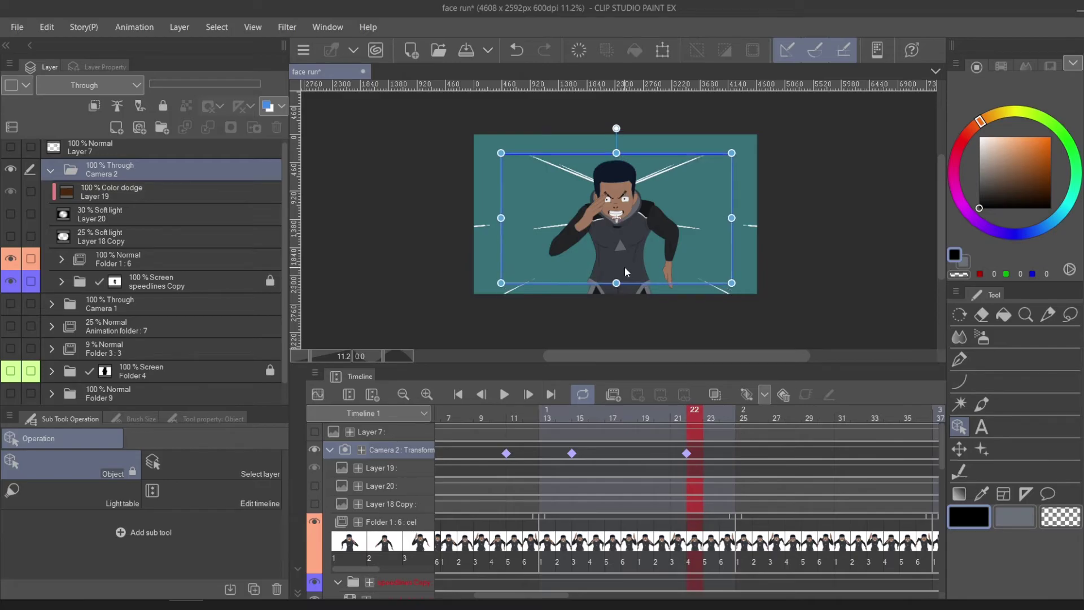
- Key a raised framing at frame 25 and a lowered, slightly larger framing at frame 30
{"action": "left_click", "coordinate": [734, 448]}
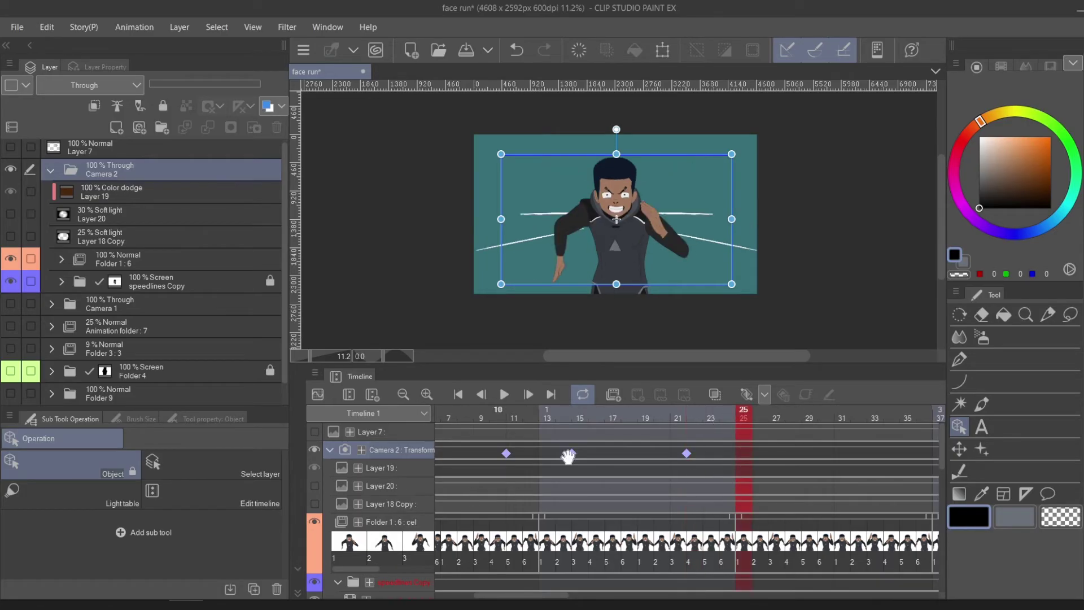
{"action": "left_click_drag", "start_coordinate": [618, 264], "coordinate": [617, 250]}
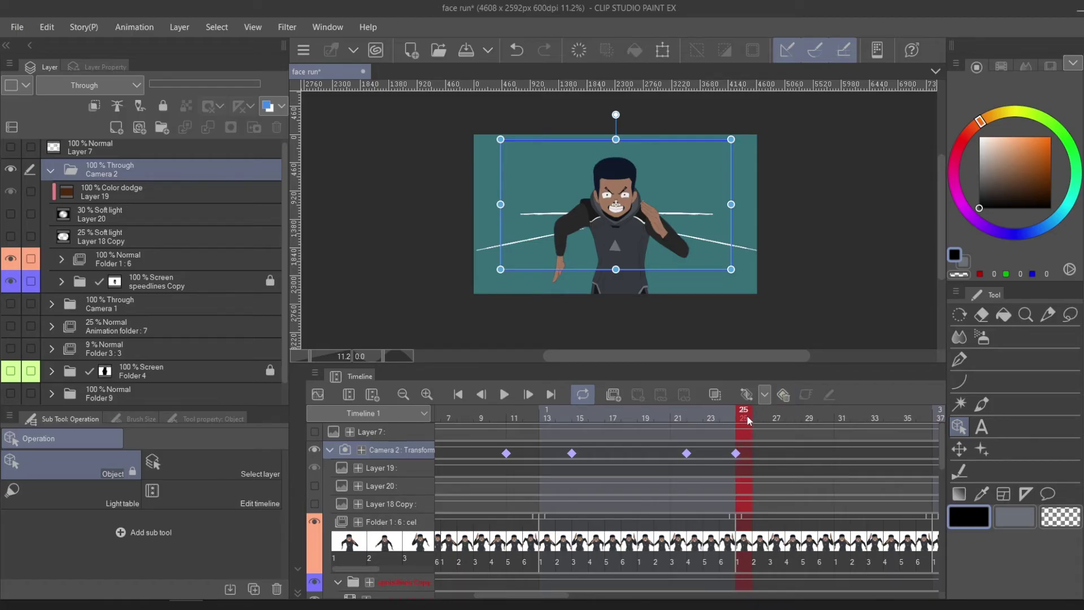
{"action": "left_click", "coordinate": [778, 451]}
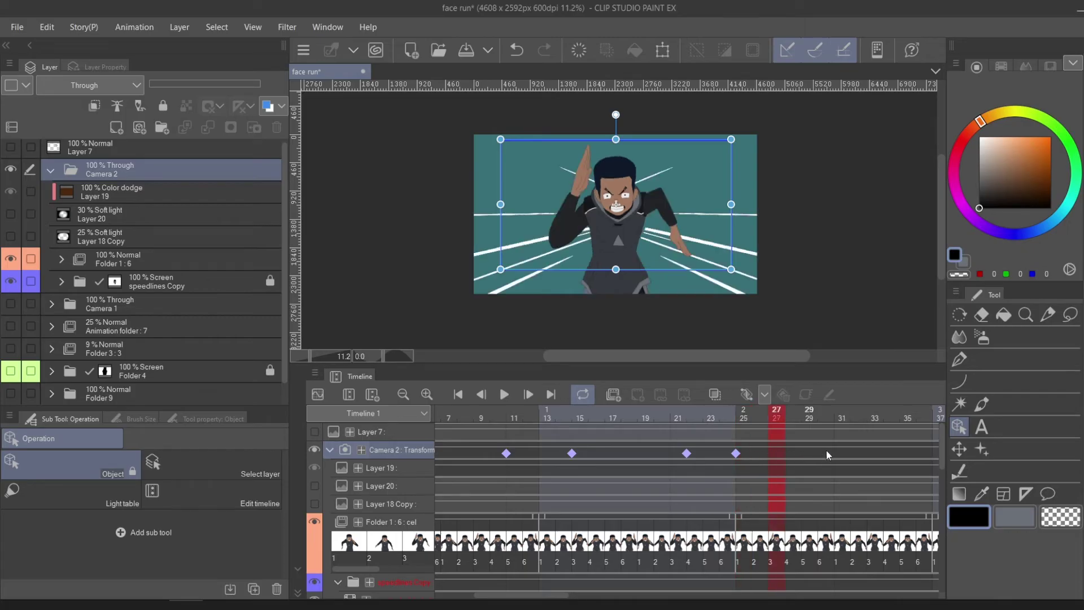
{"action": "left_click", "coordinate": [826, 450]}
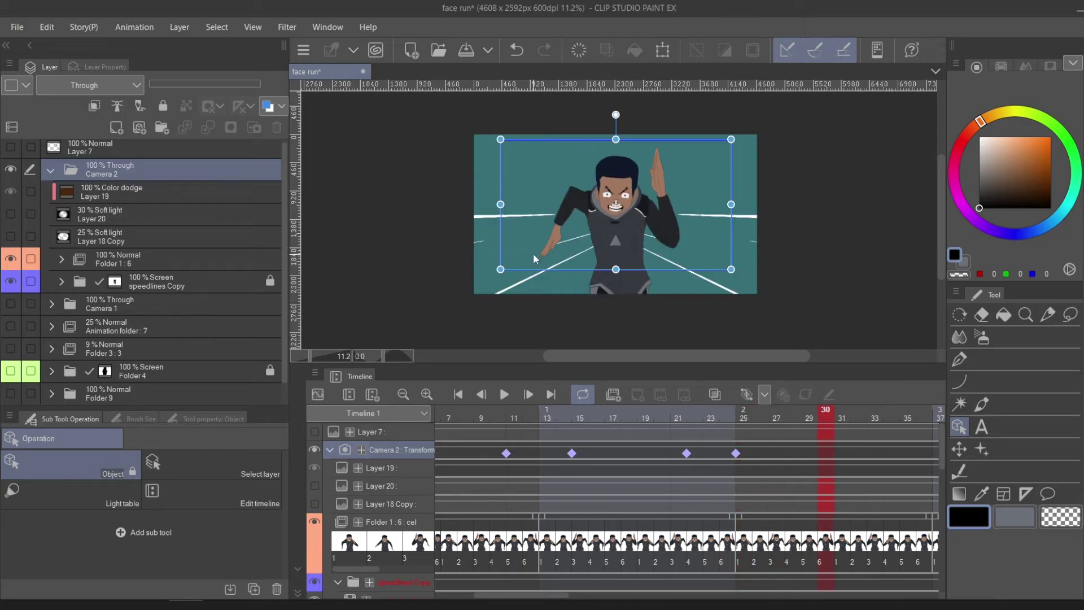
{"action": "left_click_drag", "start_coordinate": [646, 207], "coordinate": [625, 219]}
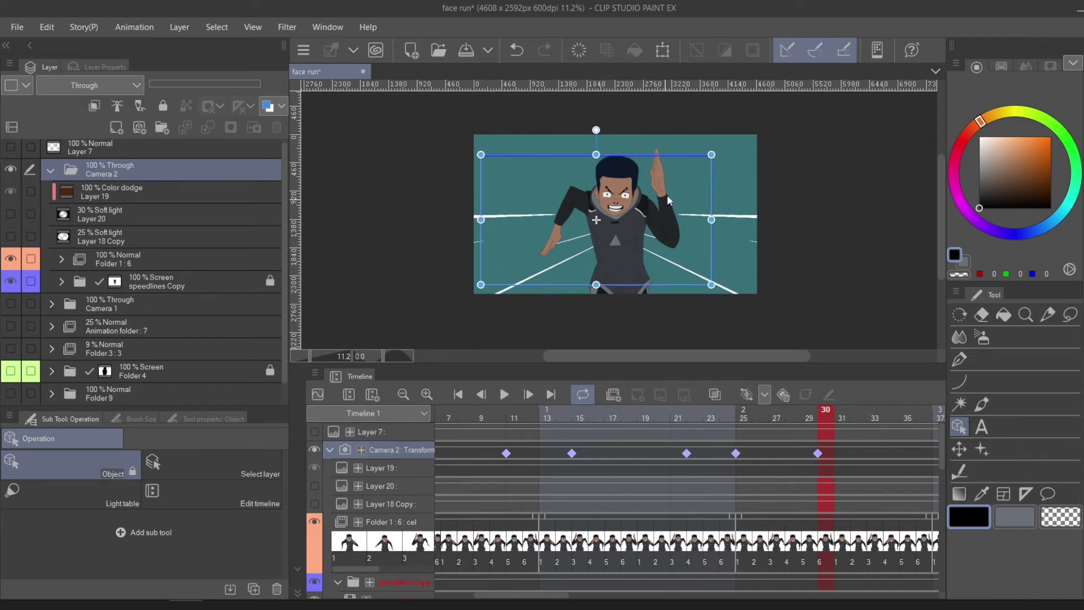
{"action": "left_click_drag", "start_coordinate": [713, 154], "coordinate": [725, 141]}
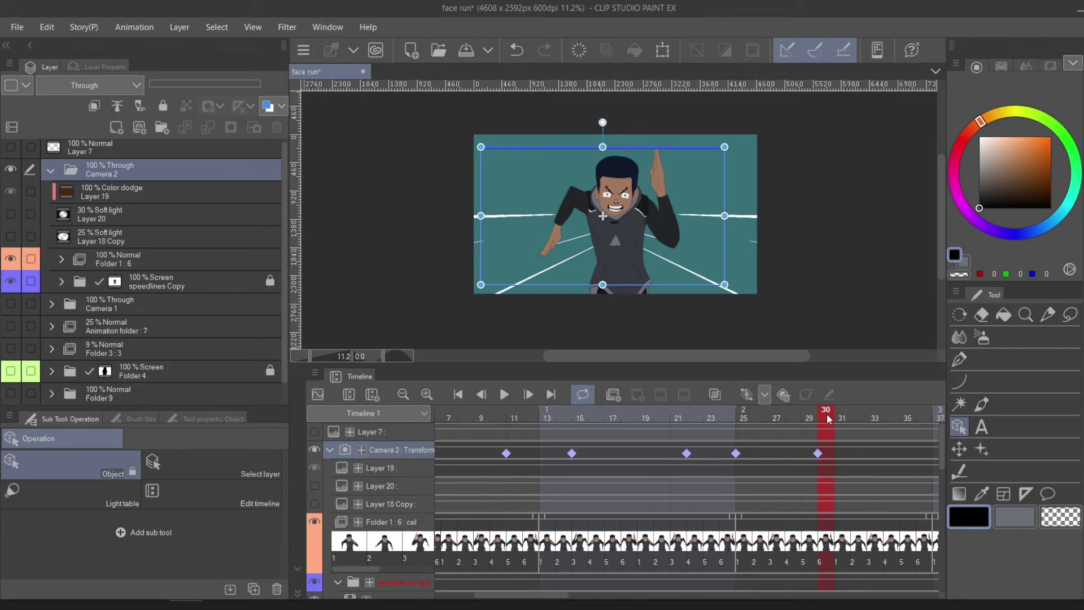
- Shift the camera framing right at the final frame 36
{"action": "left_click_drag", "start_coordinate": [846, 451], "coordinate": [909, 450]}
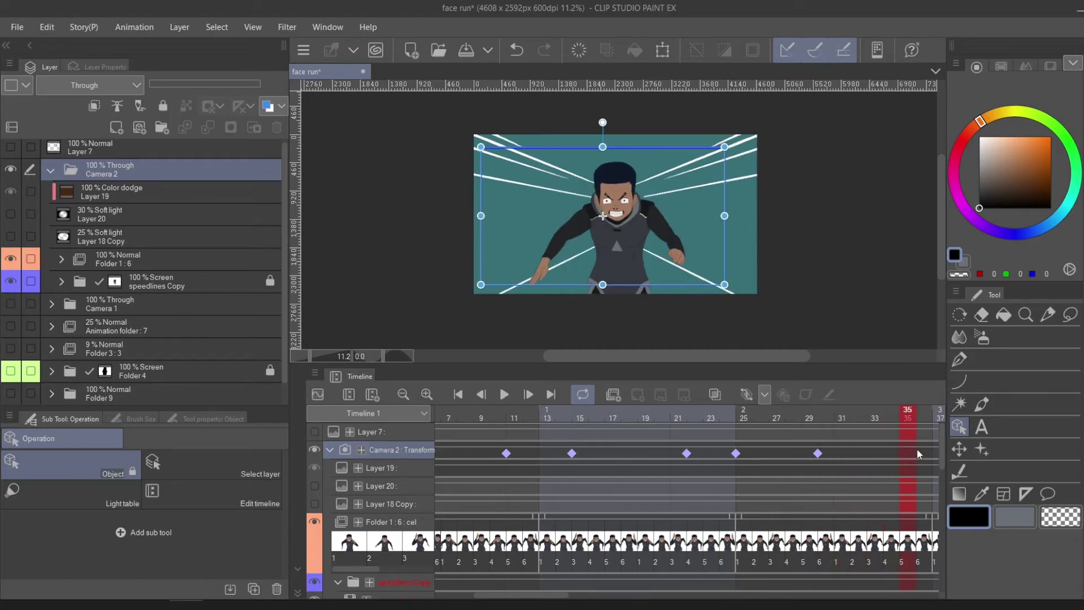
{"action": "left_click_drag", "start_coordinate": [910, 450], "coordinate": [923, 449]}
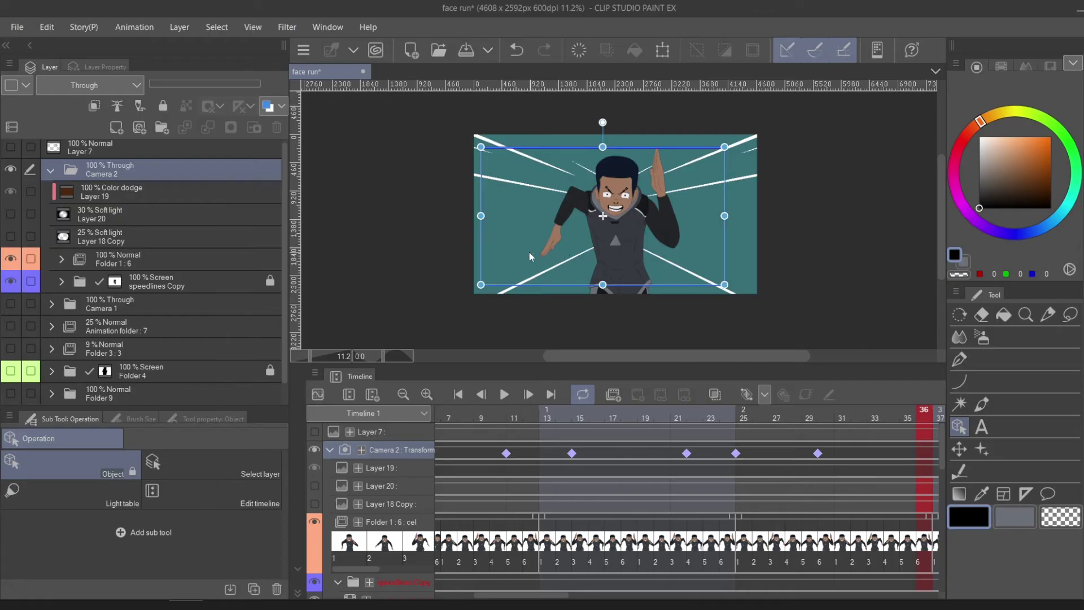
{"action": "left_click_drag", "start_coordinate": [523, 252], "coordinate": [549, 252]}
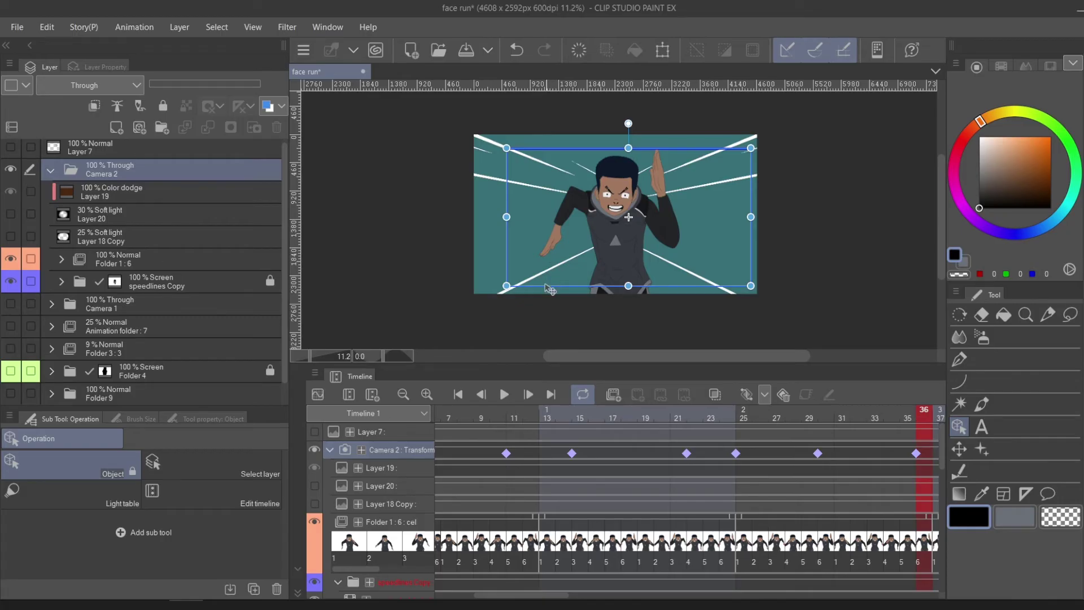
- Select the Camera 2 keyframes at frames 36, 30, 25, 22, 15 and 11
{"action": "left_click", "coordinate": [916, 453]}
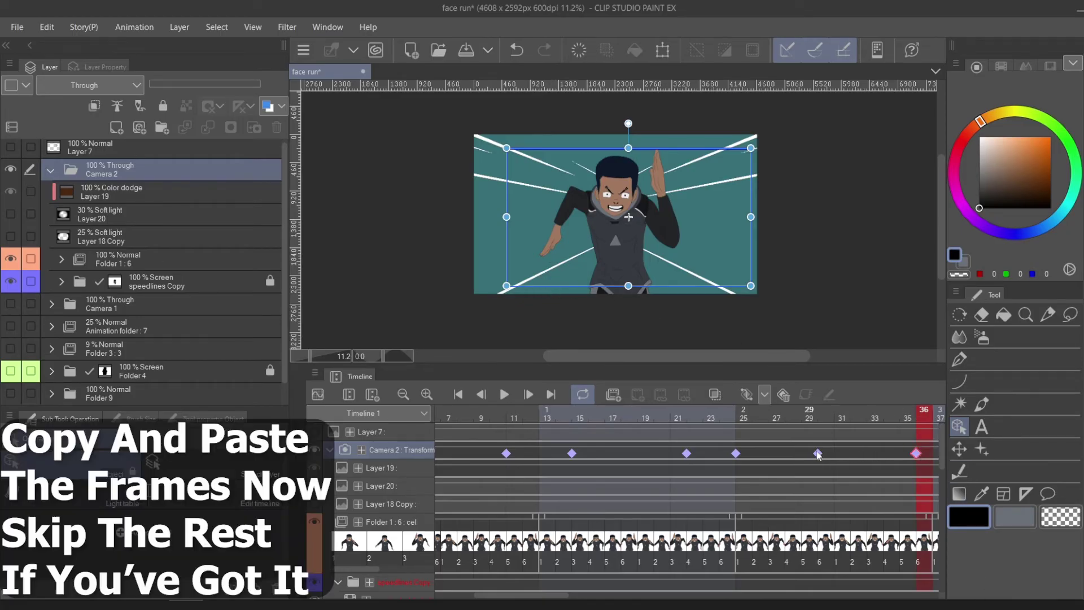
{"action": "left_click", "coordinate": [818, 453]}
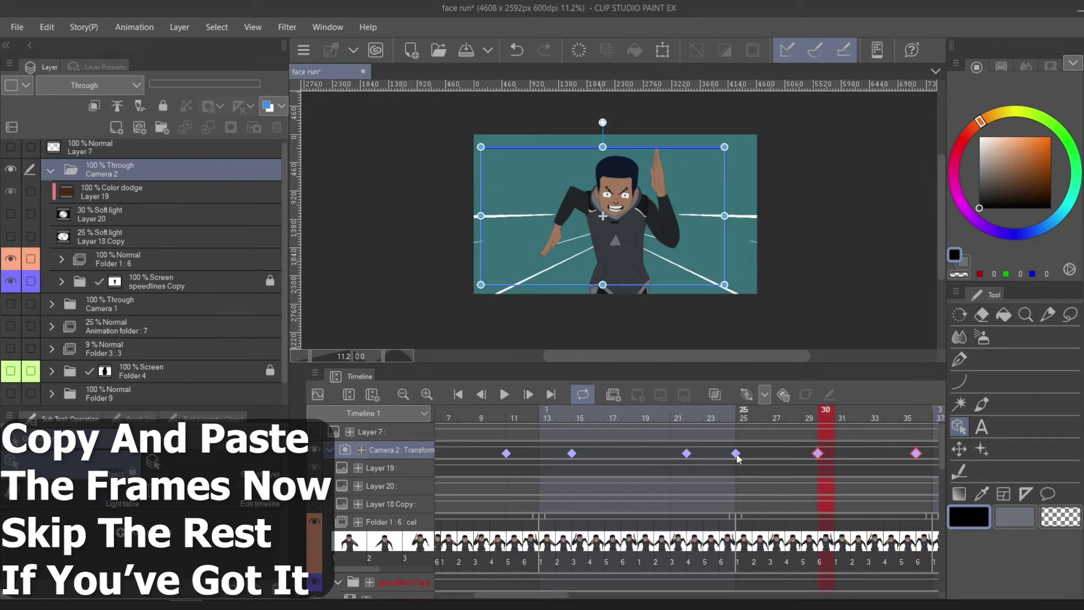
{"action": "left_click", "coordinate": [736, 454]}
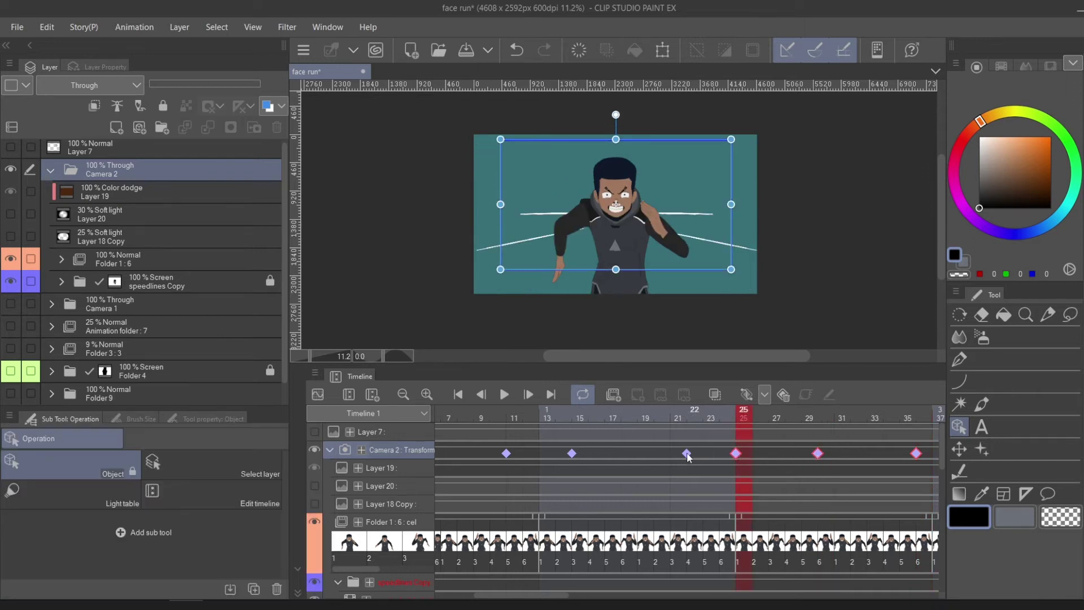
{"action": "left_click", "coordinate": [687, 453]}
{"action": "left_click", "coordinate": [572, 454]}
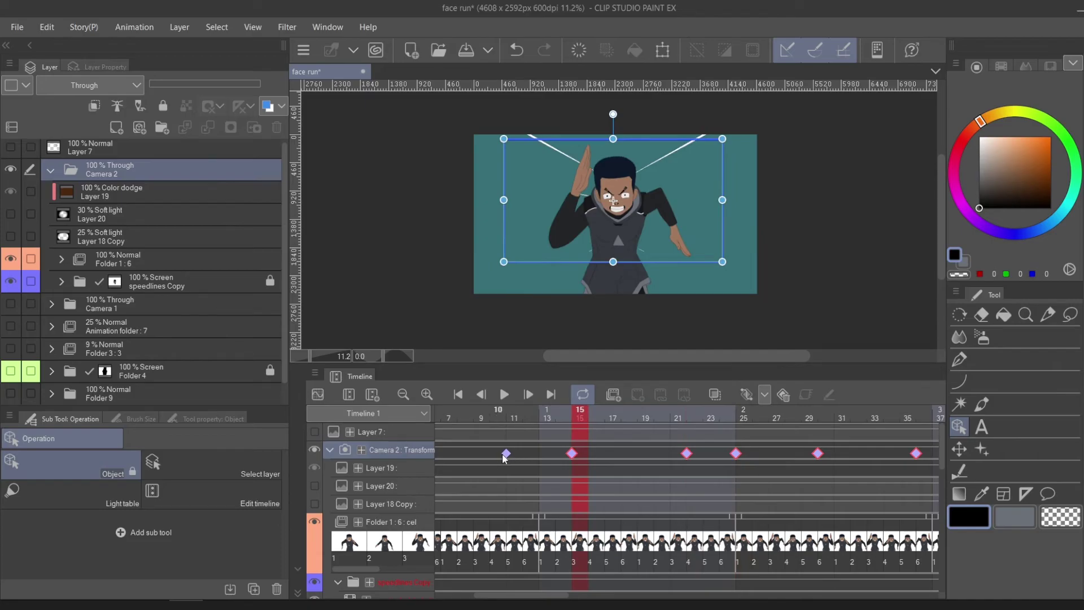
{"action": "left_click", "coordinate": [506, 454]}
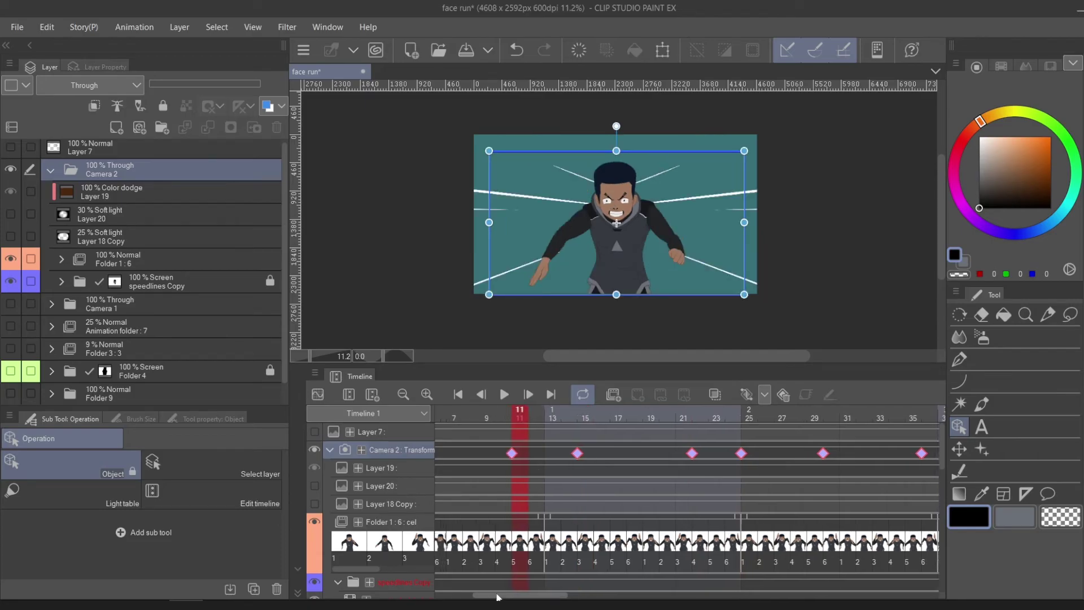
{"action": "left_click_drag", "start_coordinate": [508, 595], "coordinate": [471, 595]}
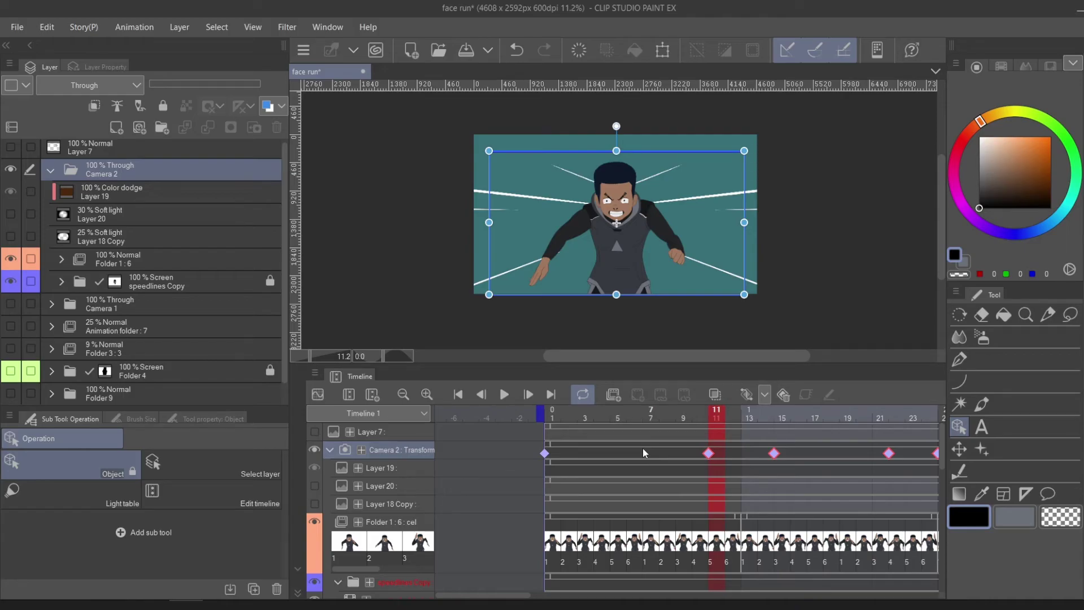
- Copy the selected Camera 2 keyframes from the keyframe context menu
{"action": "right_click", "coordinate": [709, 452]}
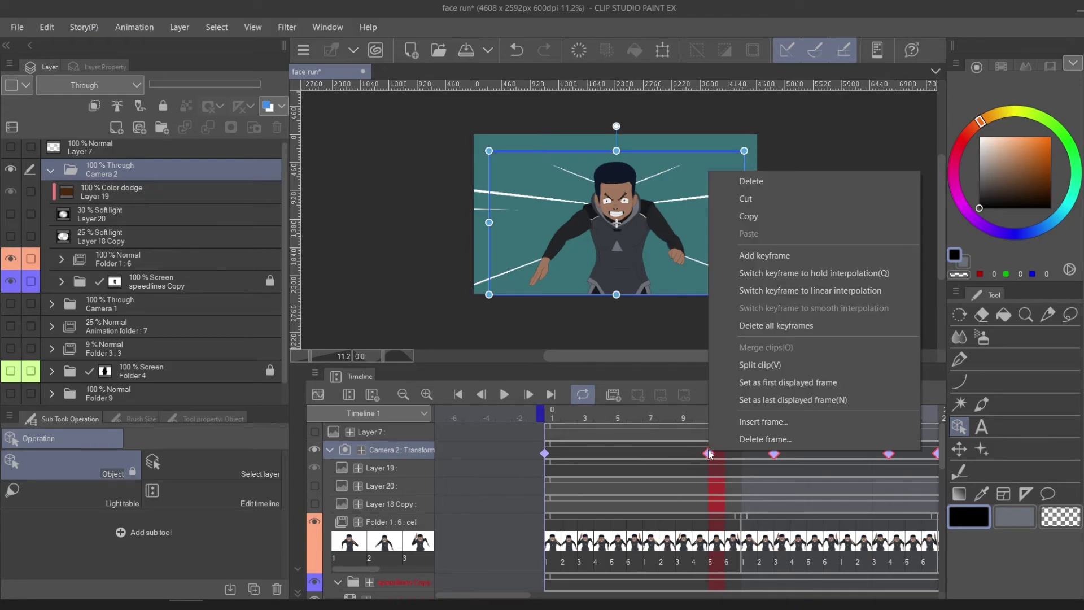
{"action": "left_click", "coordinate": [761, 218]}
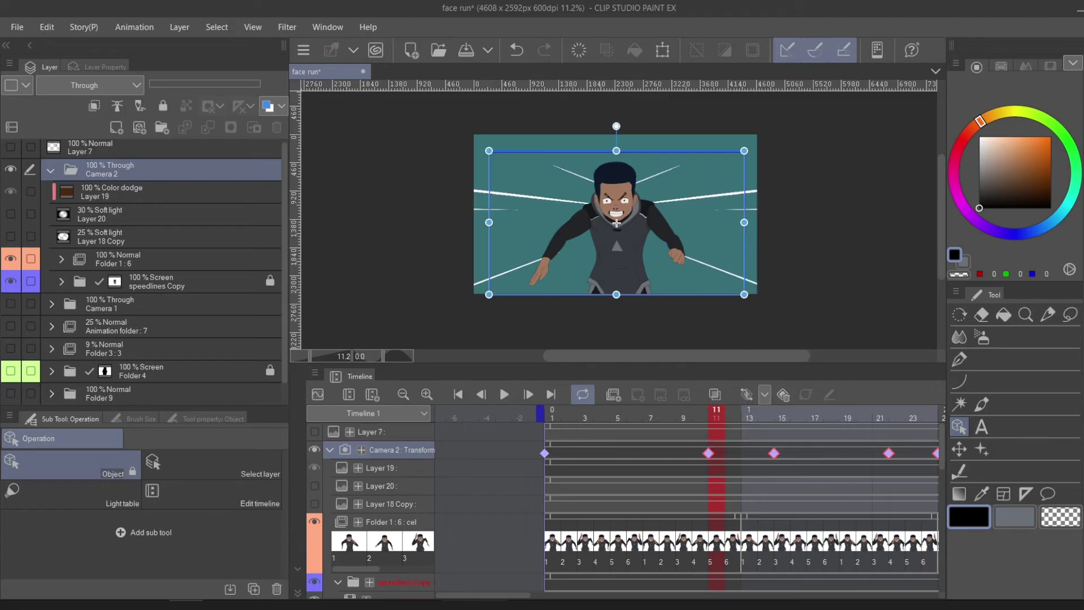
{"action": "right_click", "coordinate": [706, 453]}
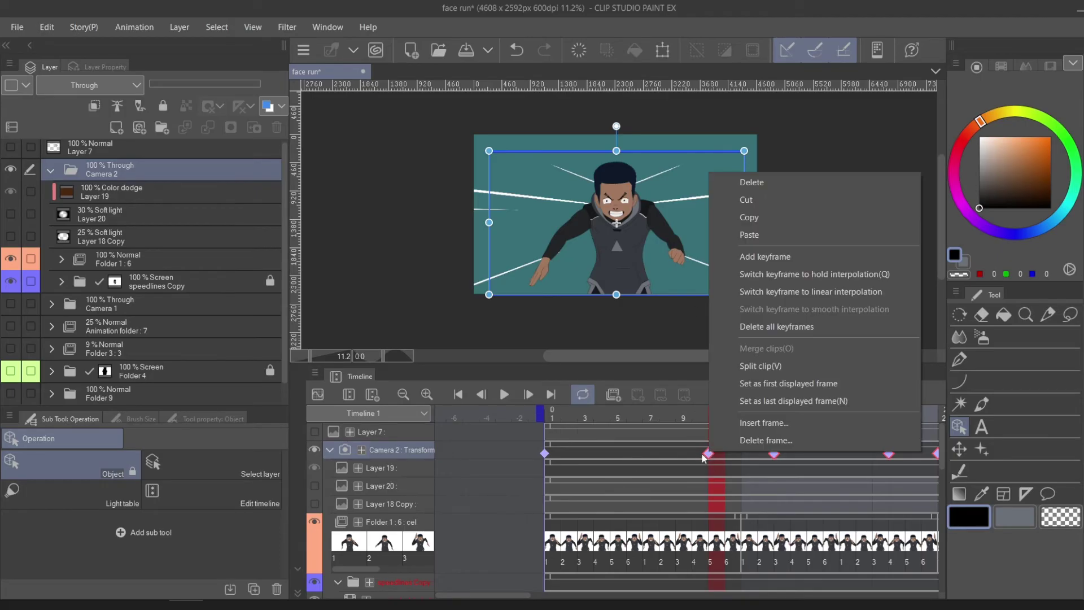
{"action": "left_click", "coordinate": [758, 221]}
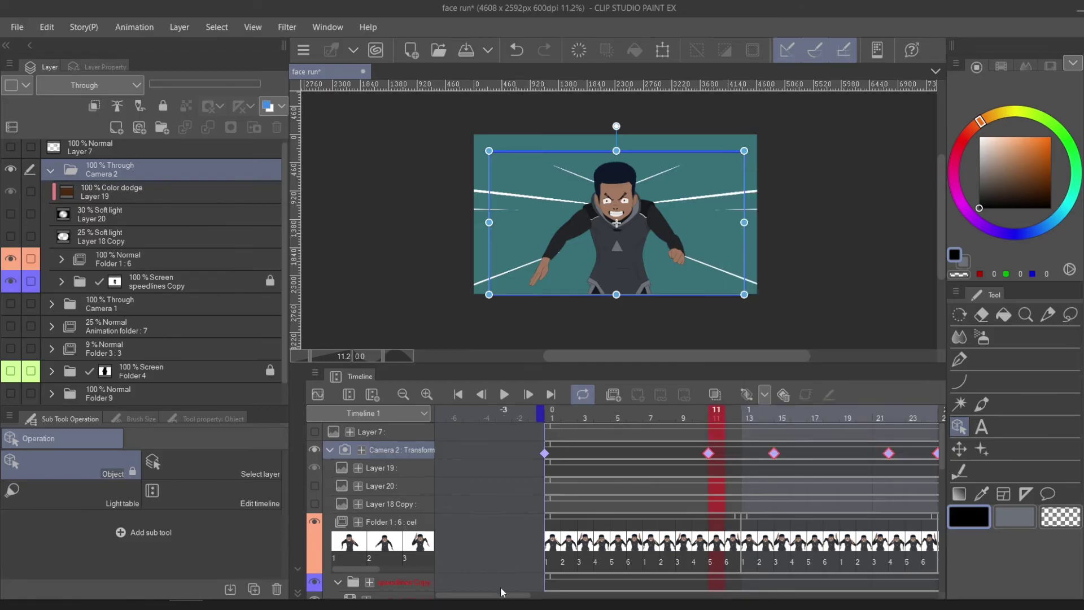
- Paste the copied Camera 2 keyframes starting at frame 41
{"action": "left_click_drag", "start_coordinate": [504, 597], "coordinate": [613, 597]}
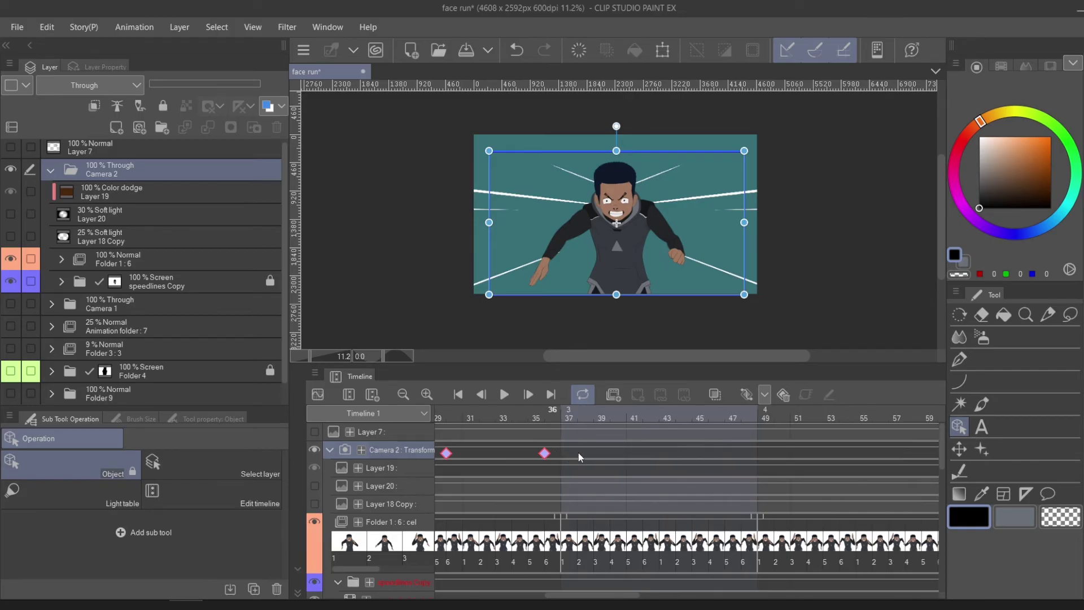
{"action": "left_click_drag", "start_coordinate": [578, 452], "coordinate": [634, 452]}
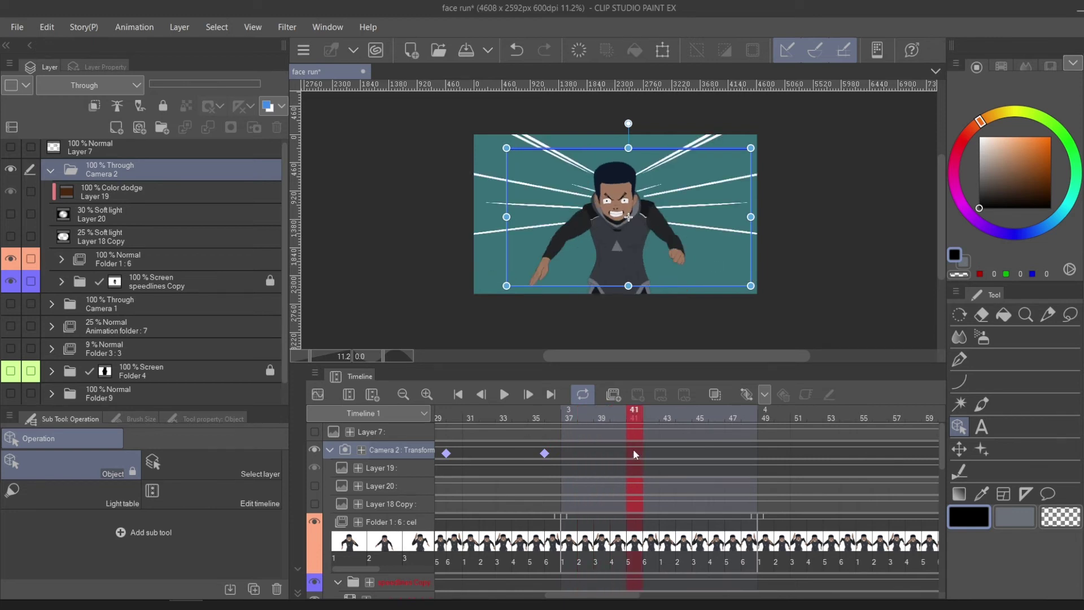
{"action": "right_click", "coordinate": [634, 454]}
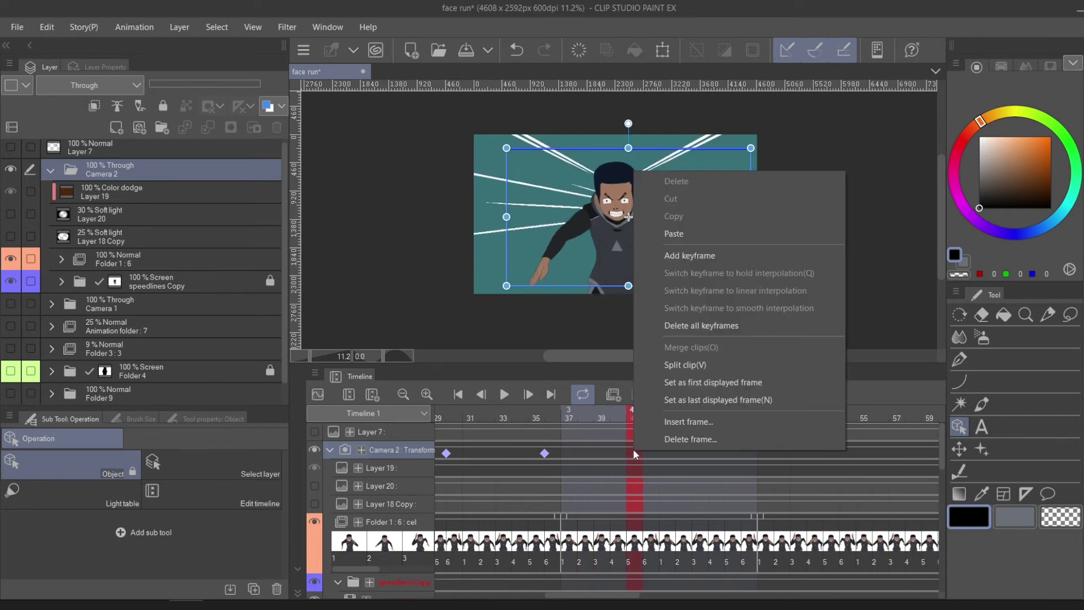
{"action": "left_click", "coordinate": [712, 241]}
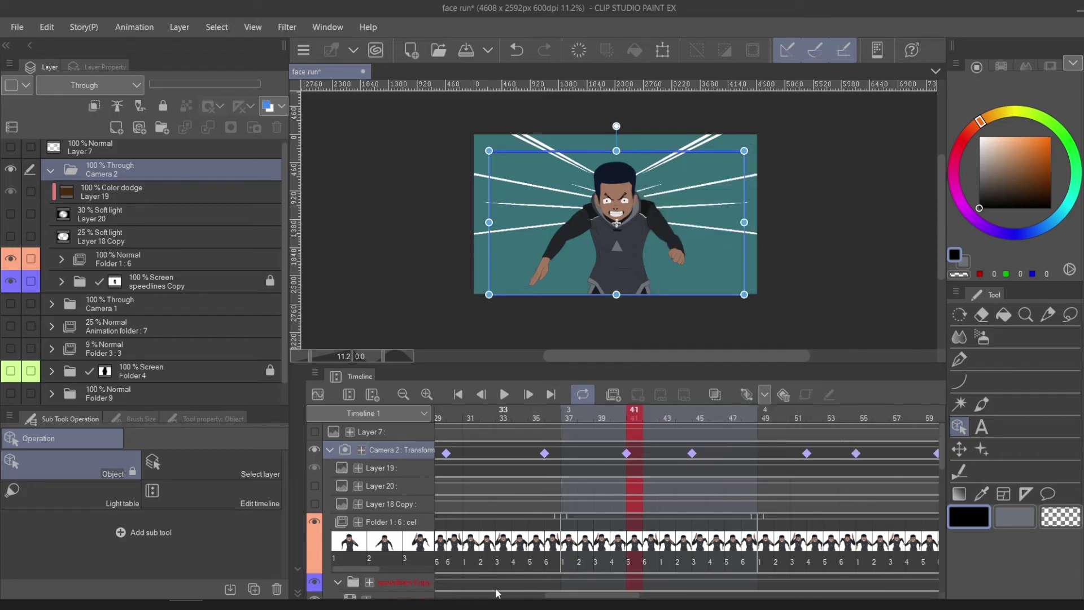
- Paste the copied Camera 2 keyframes again starting at frame 71
{"action": "left_click_drag", "start_coordinate": [572, 597], "coordinate": [678, 597]}
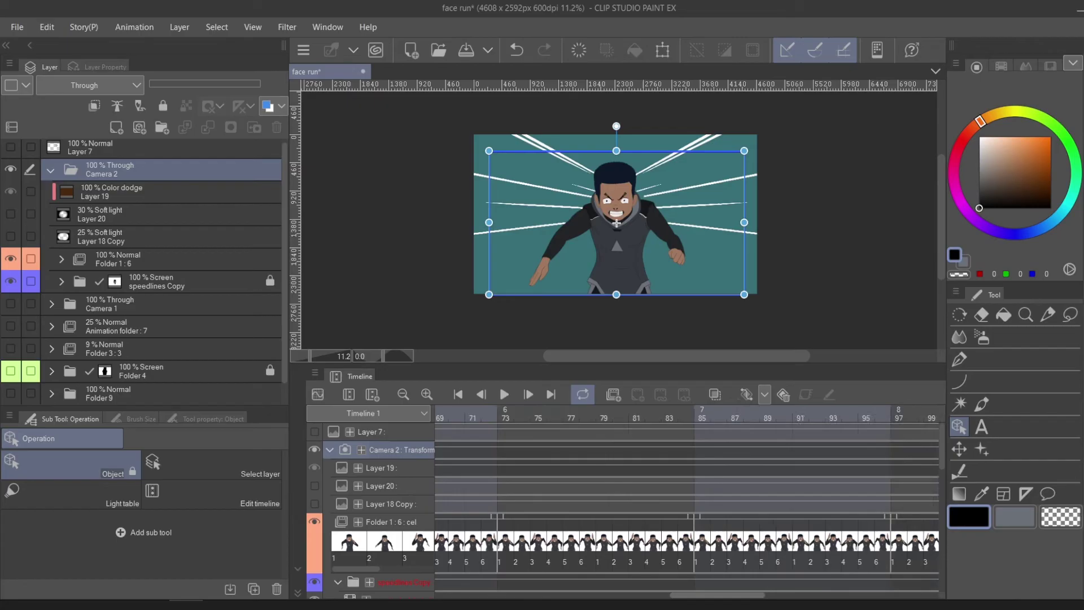
{"action": "left_click", "coordinate": [509, 460]}
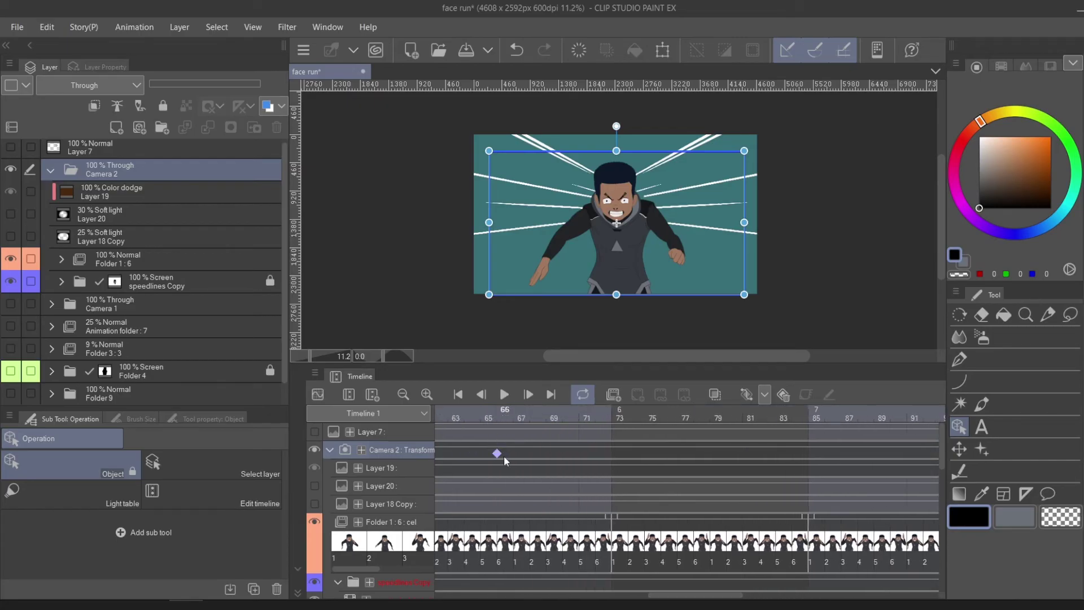
{"action": "left_click_drag", "start_coordinate": [504, 456], "coordinate": [574, 449]}
{"action": "left_click", "coordinate": [582, 451]}
{"action": "right_click", "coordinate": [584, 448]}
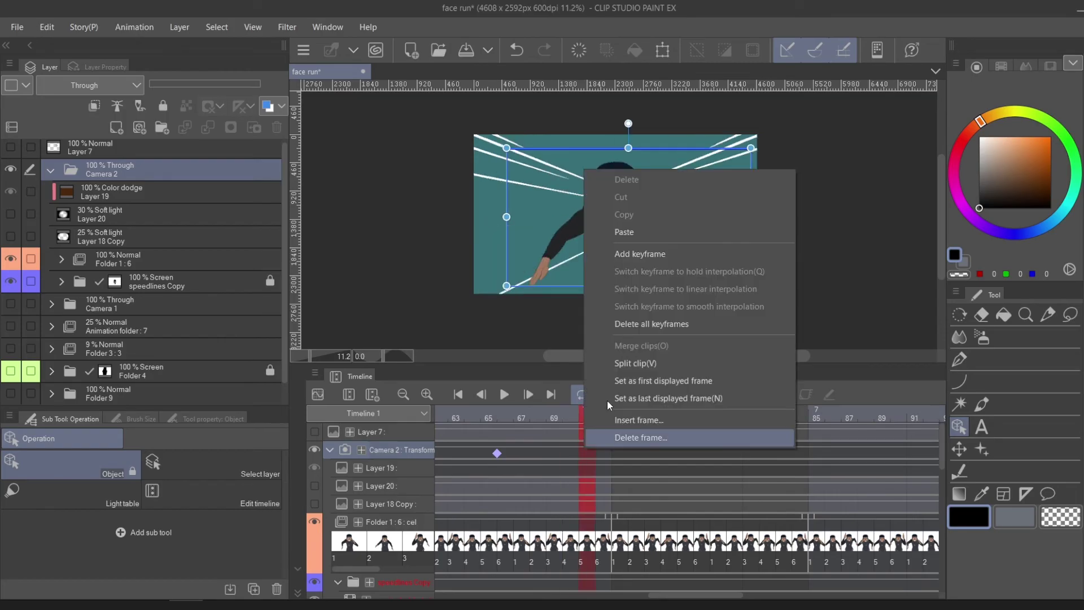
{"action": "left_click", "coordinate": [642, 232]}
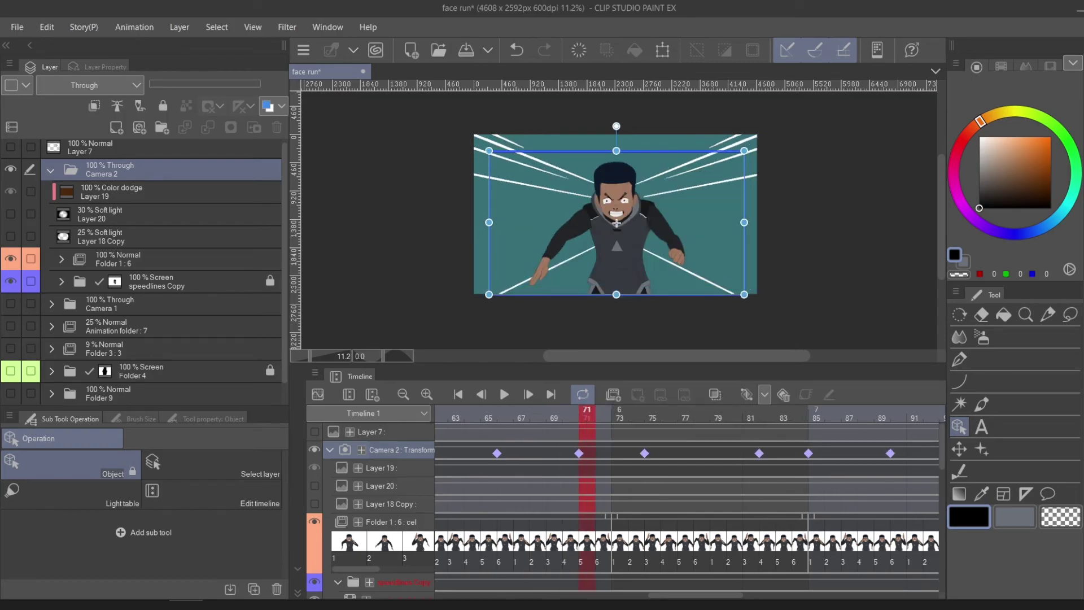
- Paste the keyframes once more at frame 101, then scroll the timeline back to the start
{"action": "left_click_drag", "start_coordinate": [650, 598], "coordinate": [724, 597]}
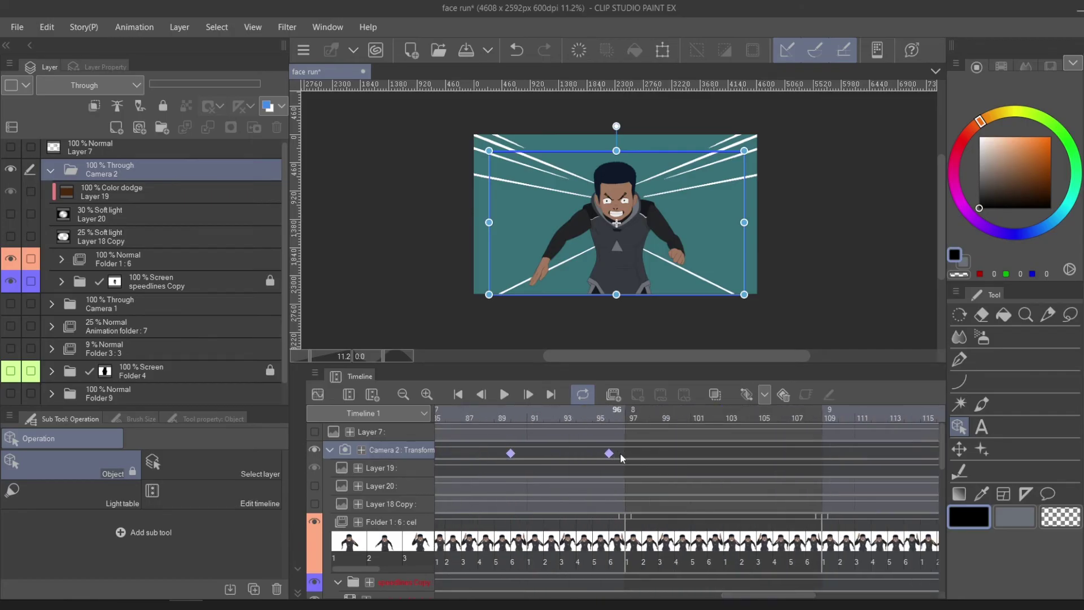
{"action": "left_click", "coordinate": [691, 451]}
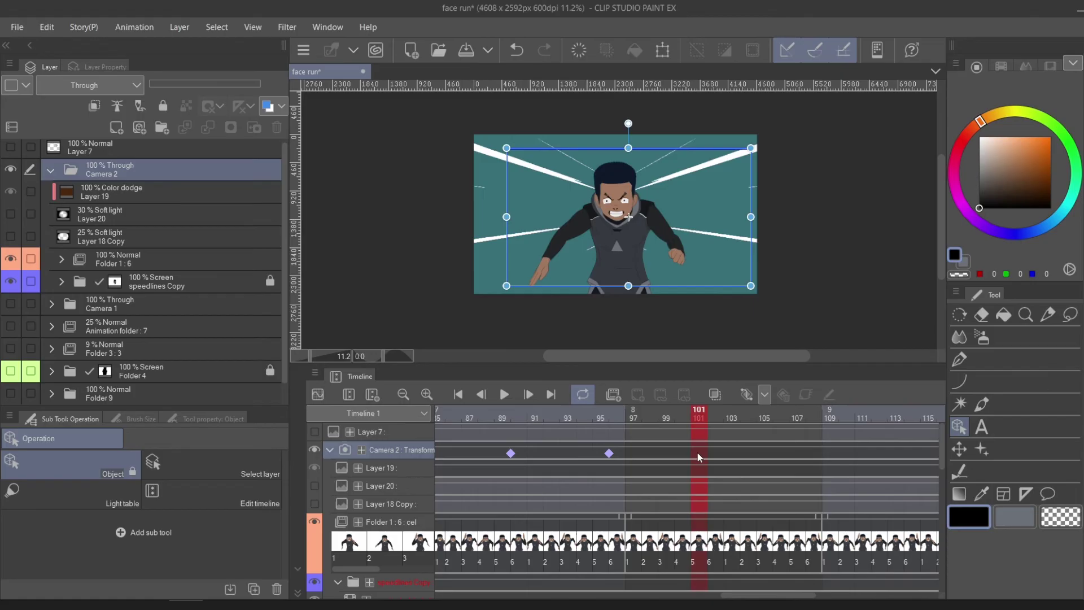
{"action": "right_click", "coordinate": [694, 452]}
{"action": "left_click", "coordinate": [737, 236]}
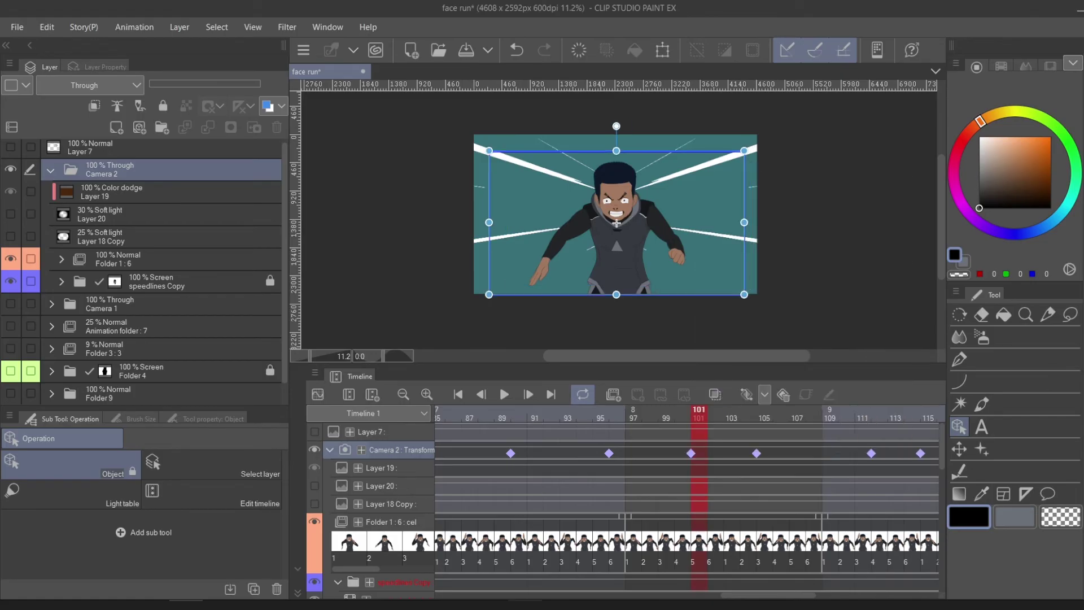
{"action": "left_click_drag", "start_coordinate": [726, 596], "coordinate": [435, 571]}
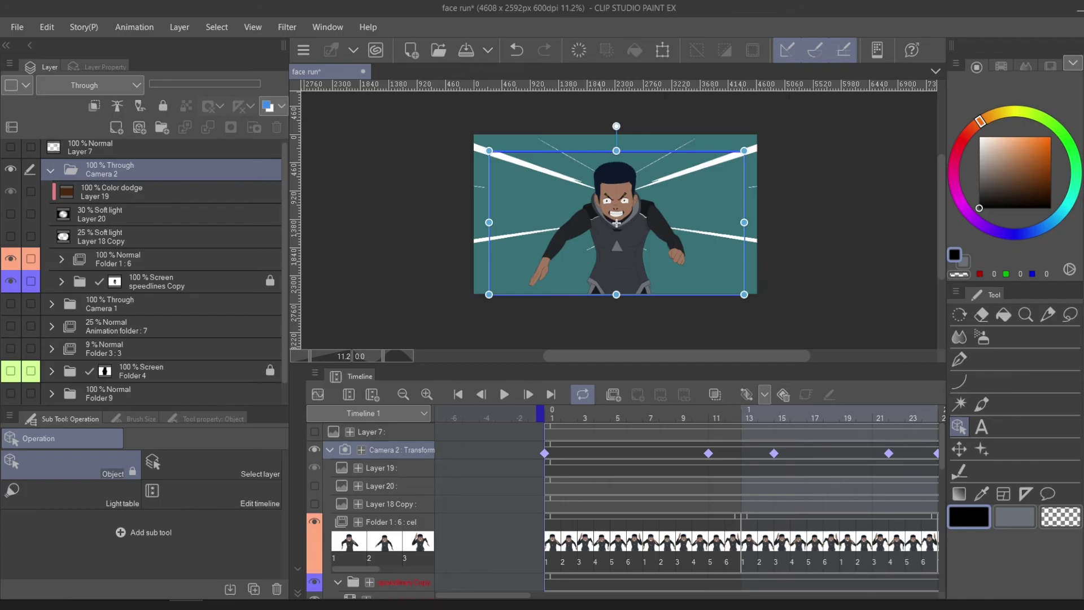
- Export the animation as an MP4 movie named 'test', overwriting the existing test.mp4
{"action": "left_click", "coordinate": [19, 28]}
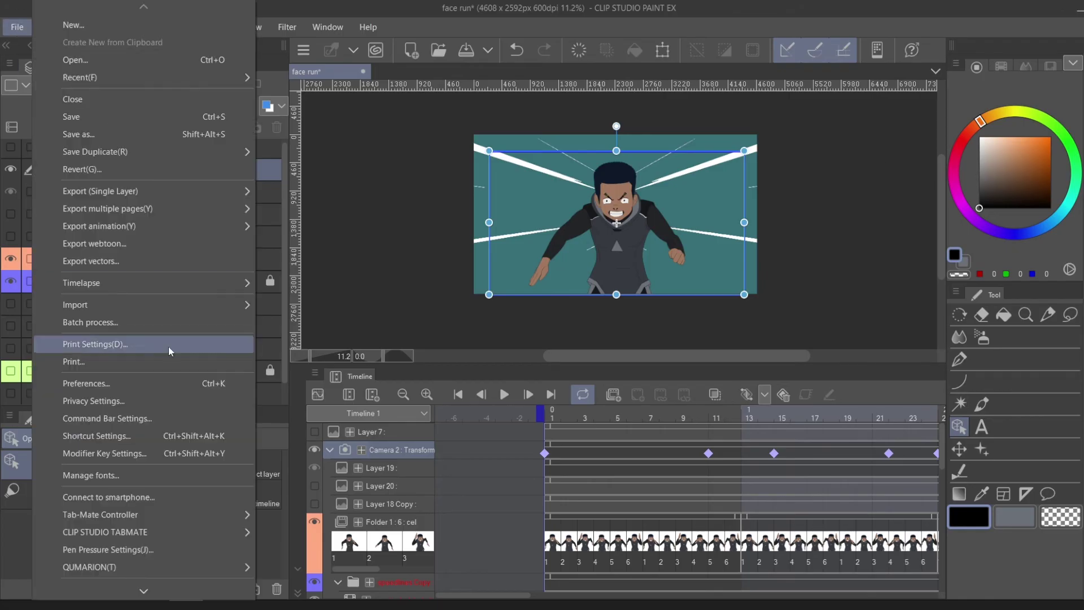
{"action": "mouse_move", "coordinate": [99, 226]}
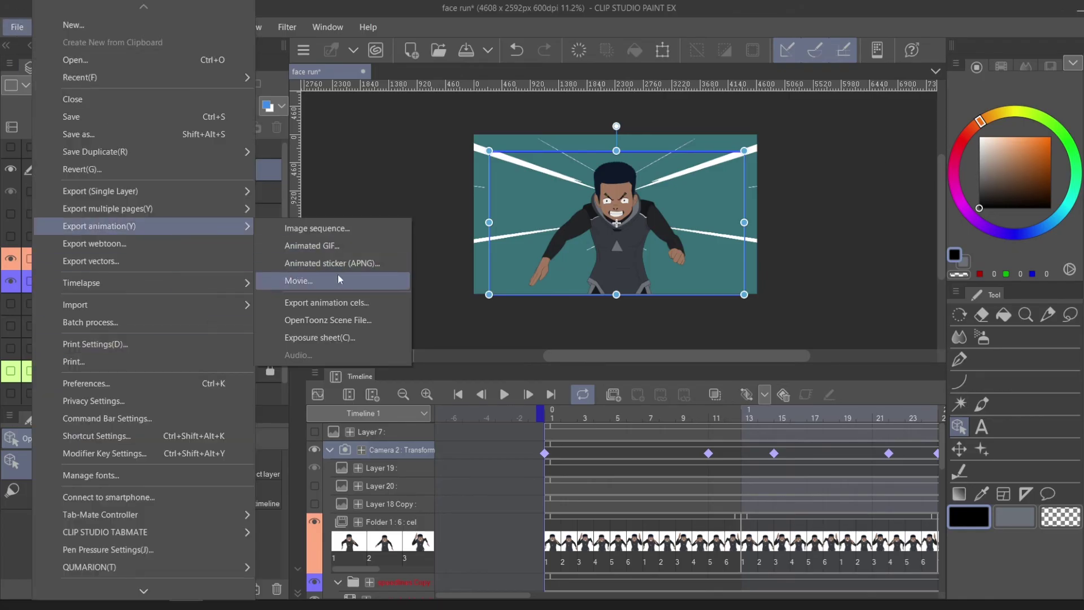
{"action": "left_click", "coordinate": [327, 279]}
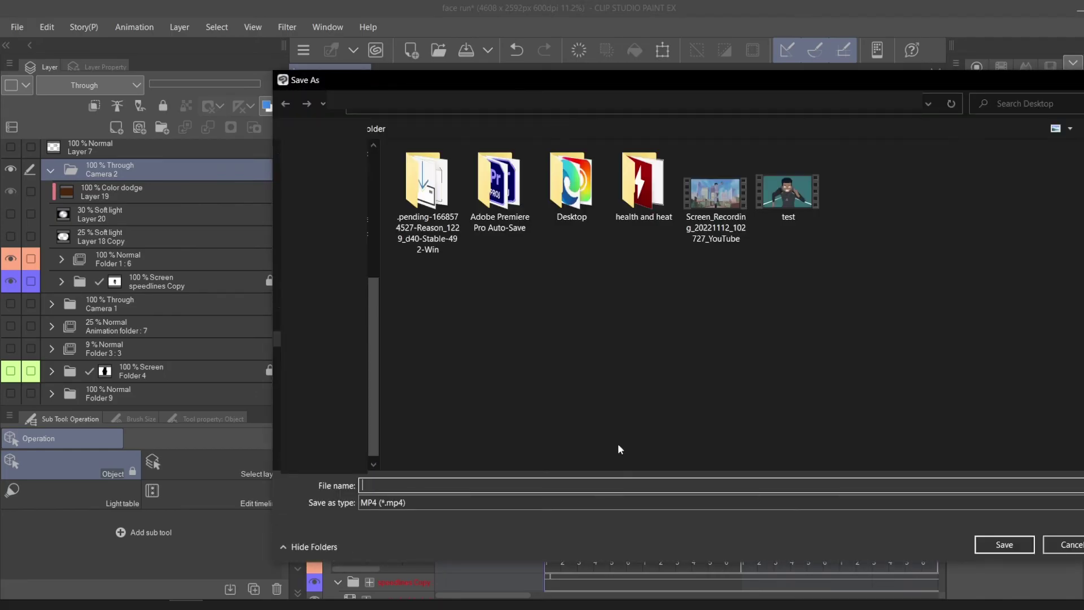
{"action": "left_click", "coordinate": [419, 501]}
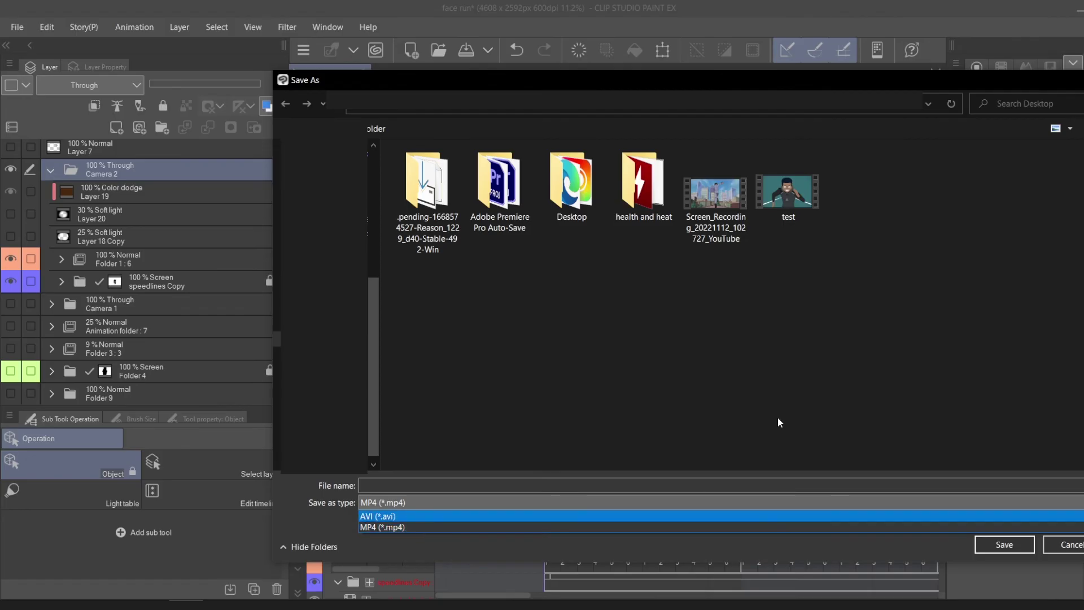
{"action": "left_click", "coordinate": [814, 231]}
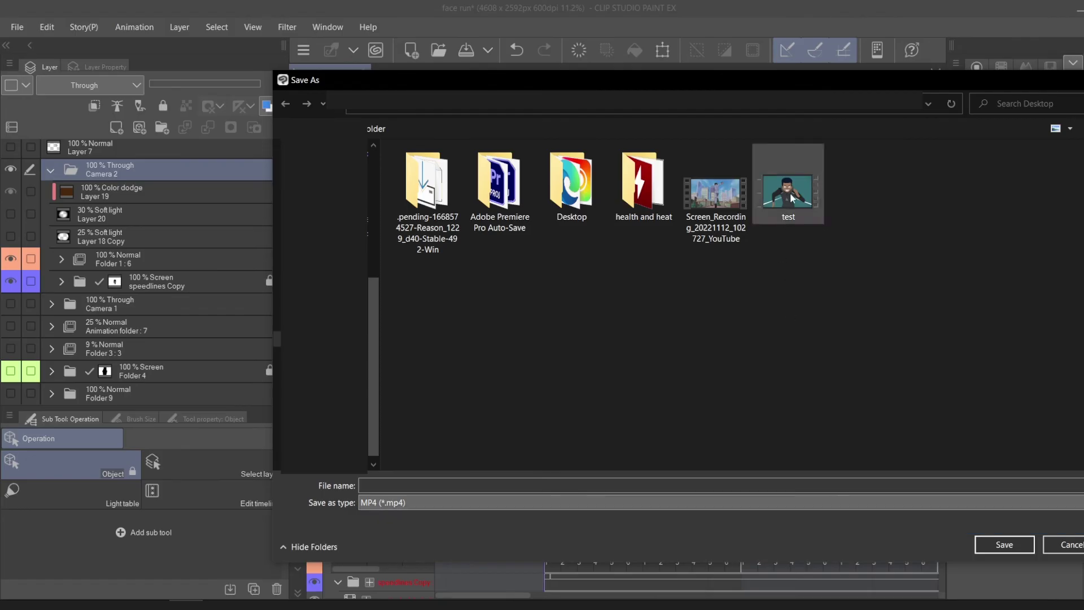
{"action": "left_click", "coordinate": [1005, 546]}
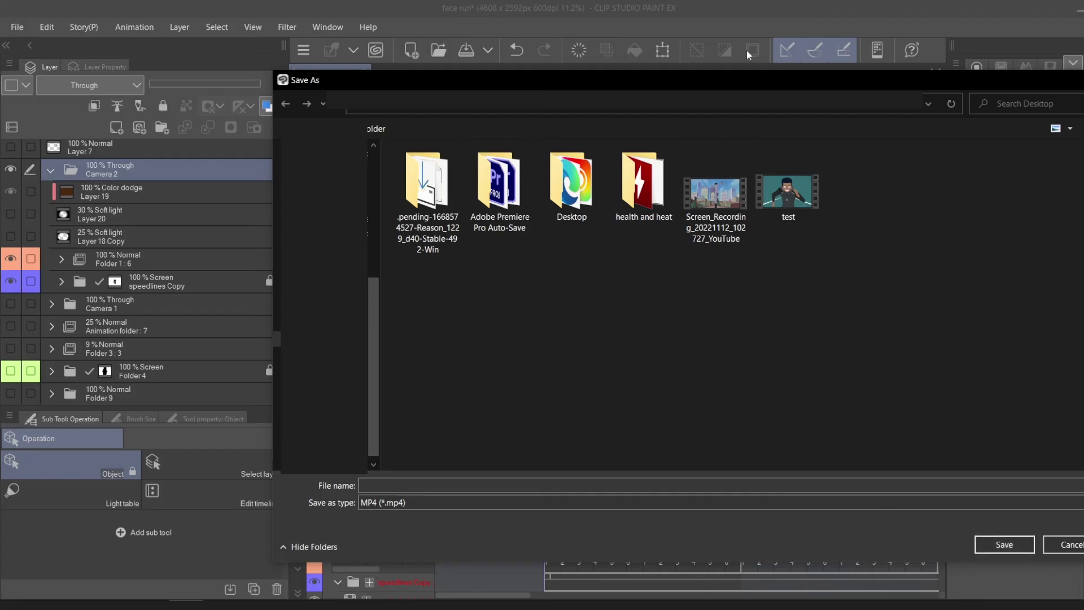
{"action": "left_click", "coordinate": [788, 192]}
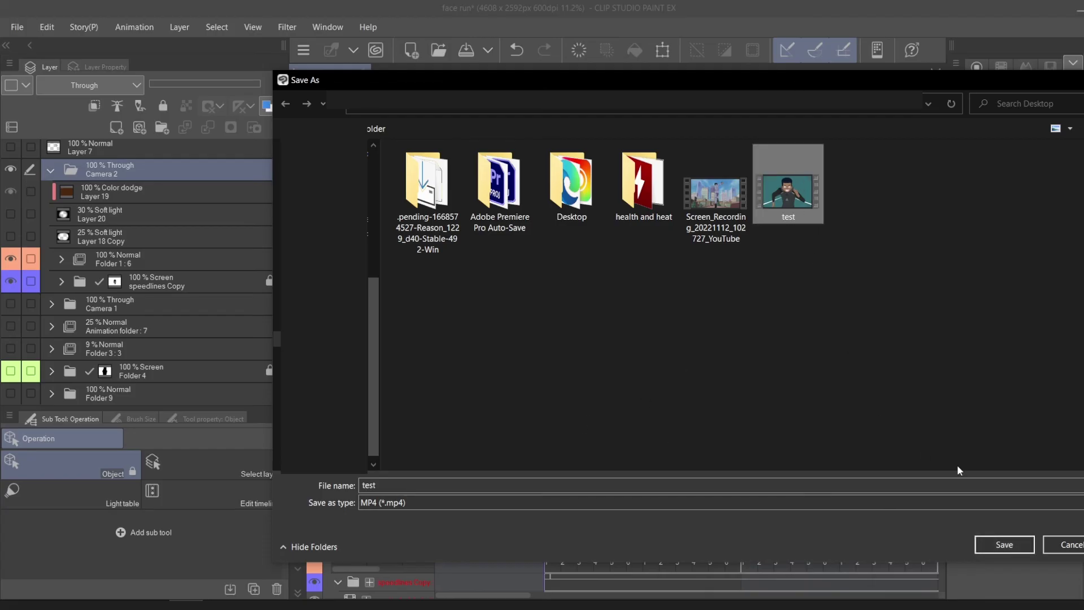
{"action": "left_click", "coordinate": [987, 544]}
{"action": "left_click", "coordinate": [589, 308]}
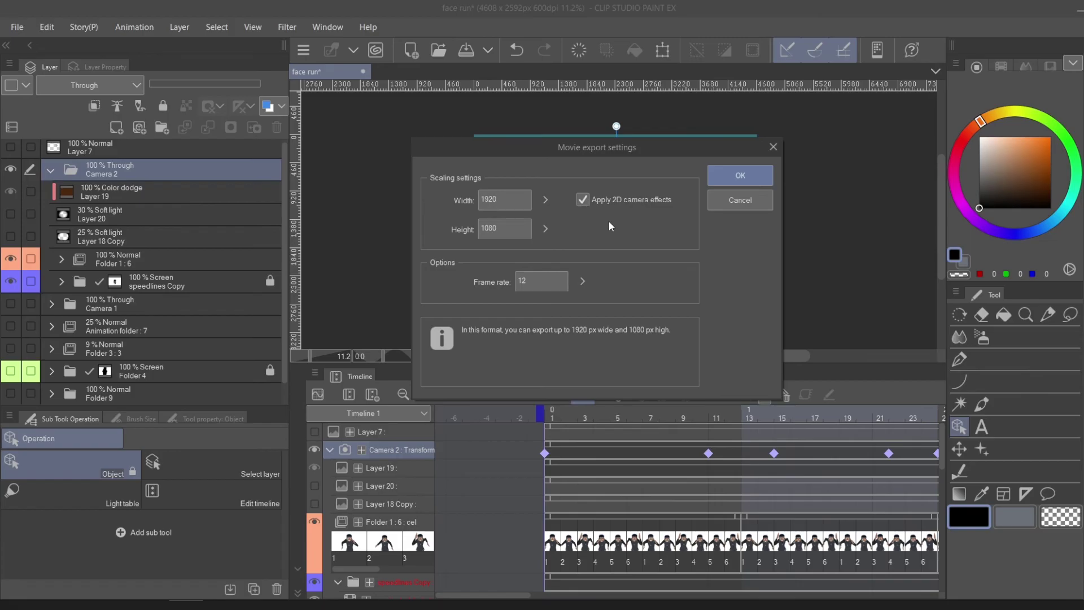
- Accept the 1920×1080, 12 fps export settings with 2D camera effects applied
{"action": "left_click", "coordinate": [741, 173]}
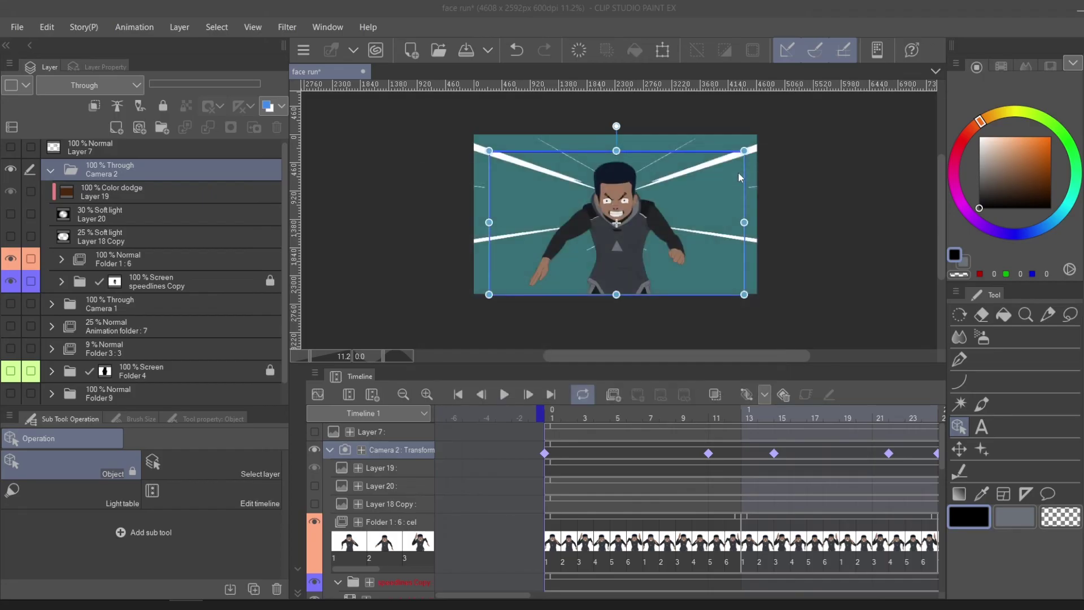